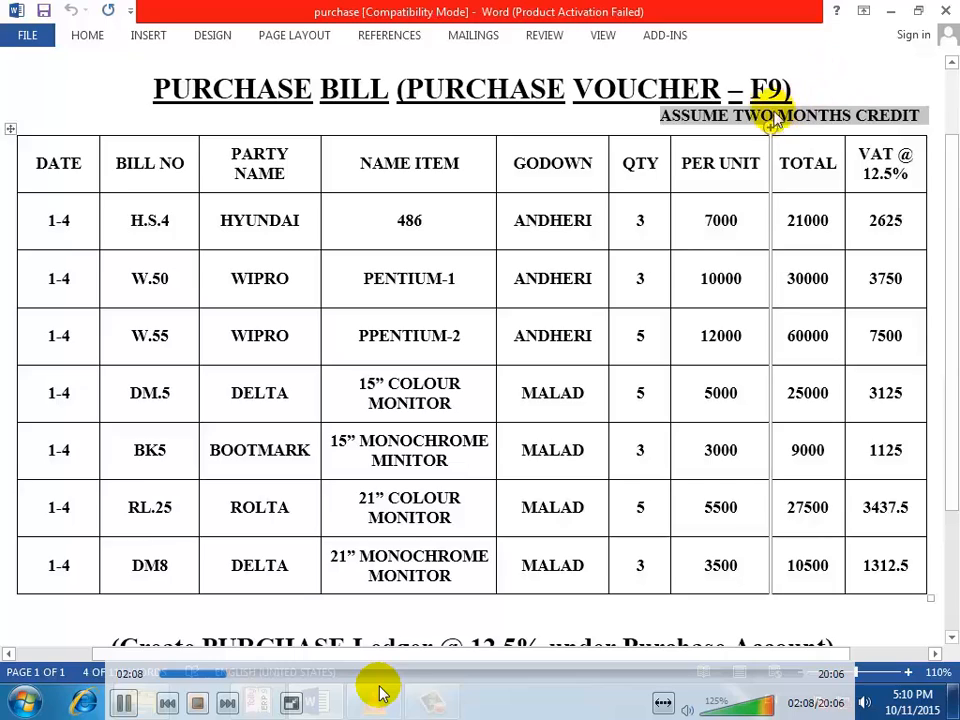
Switch to Tally.ERP 9 and change the voucher being created to a Purchase voucher.
left_click(782, 118)
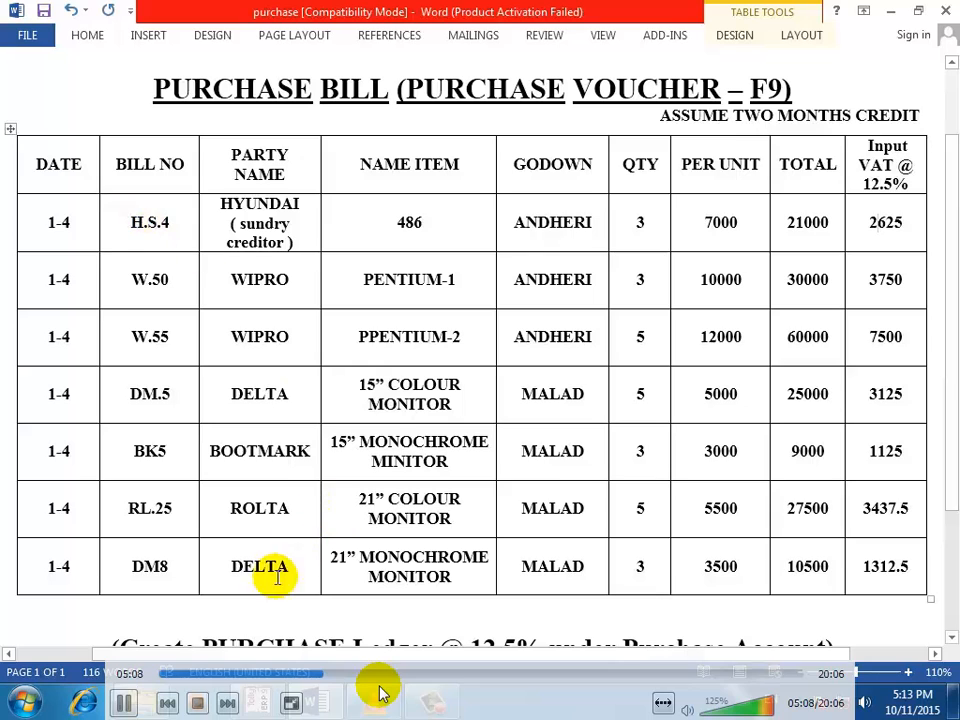
mouse_move(380, 690)
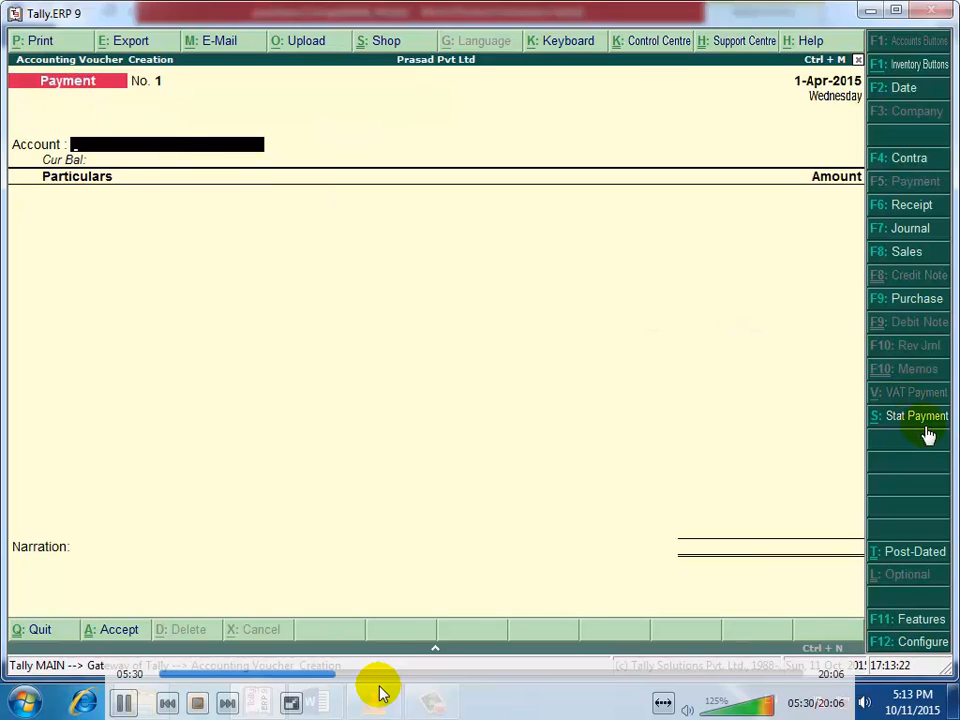
left_click(911, 300)
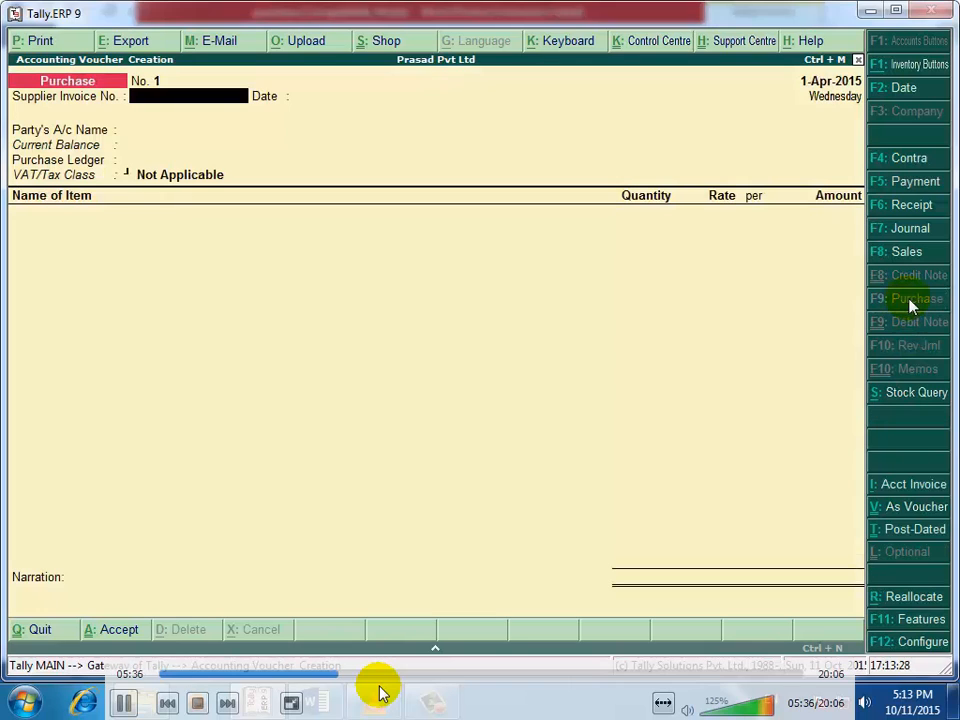
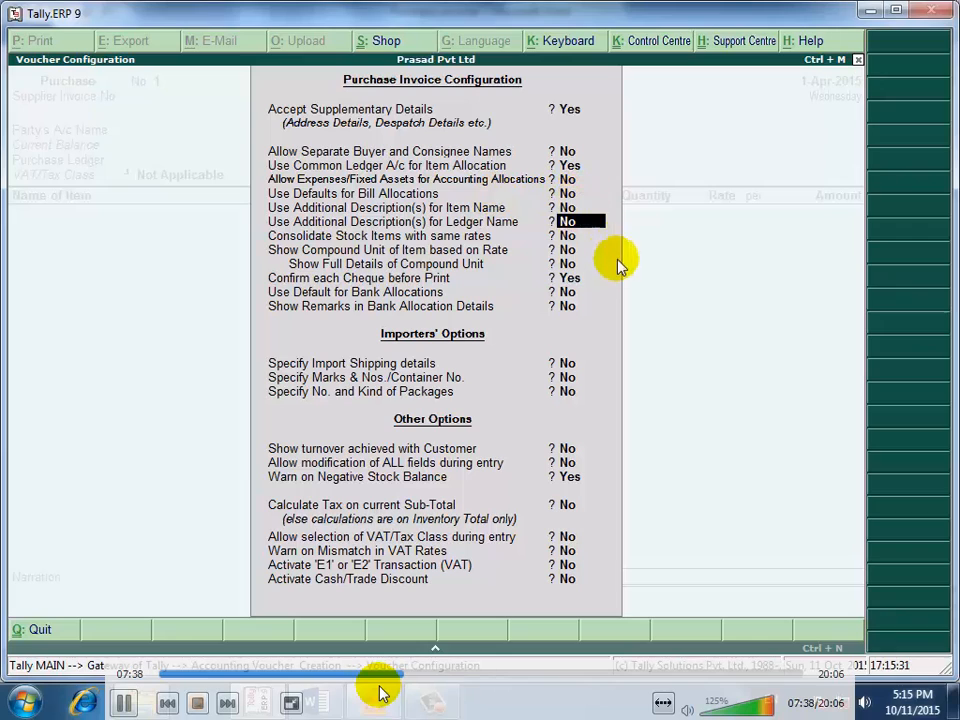
Review the Purchase Invoice Configuration options through the Other Options section and return to the purchase voucher.
key("Down")
key("Down")
key("Down")
key("Down")
key("Down")
key("Down")
key("Down")
key("Down")
key("Down")
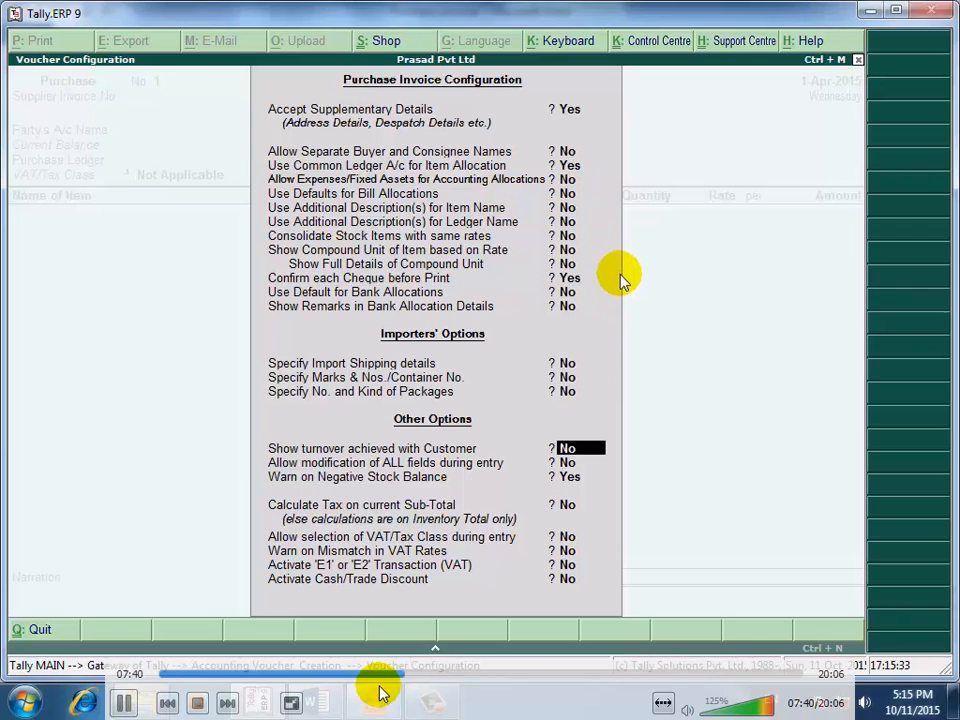
key("Return")
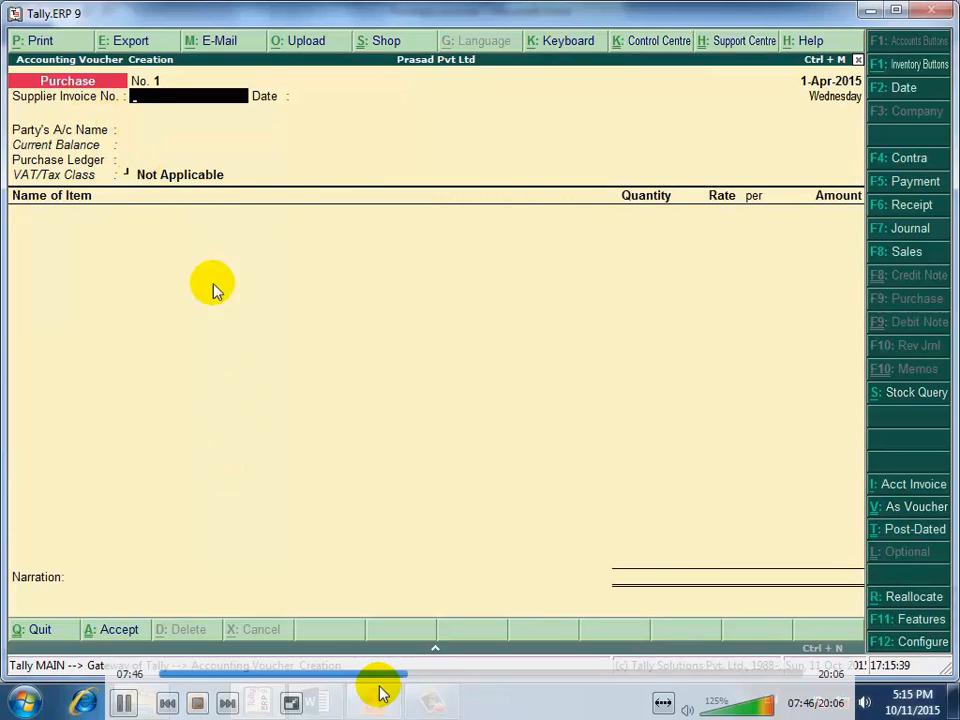
Enter supplier invoice number HS4 dated 1-Apr-2015, checking the first bill's details in the Word purchase table.
key("alt+Tab")
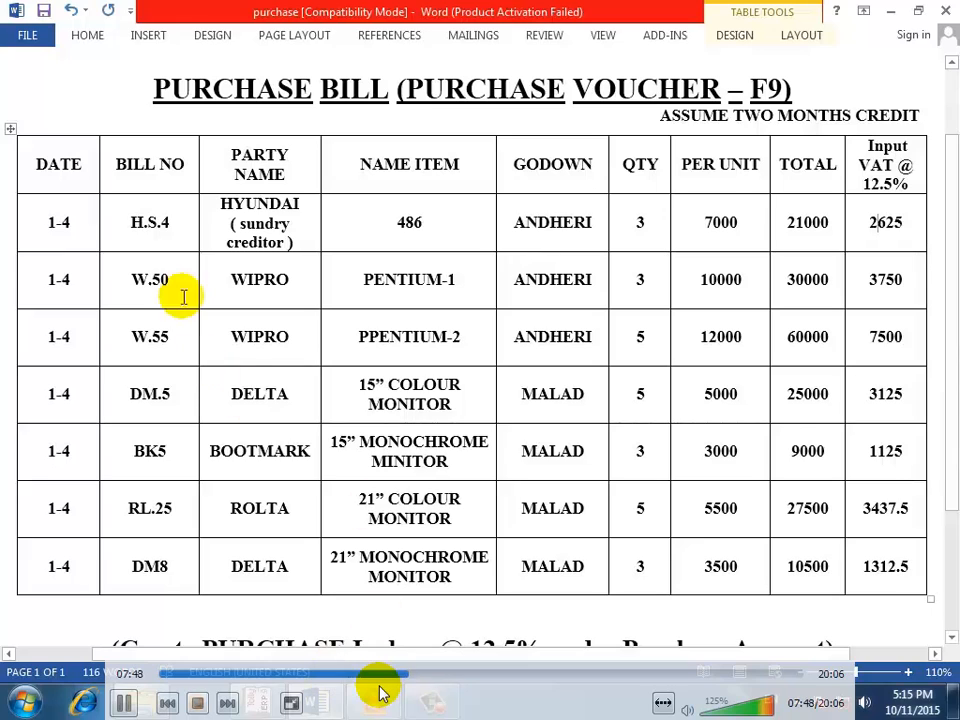
key("alt+Tab")
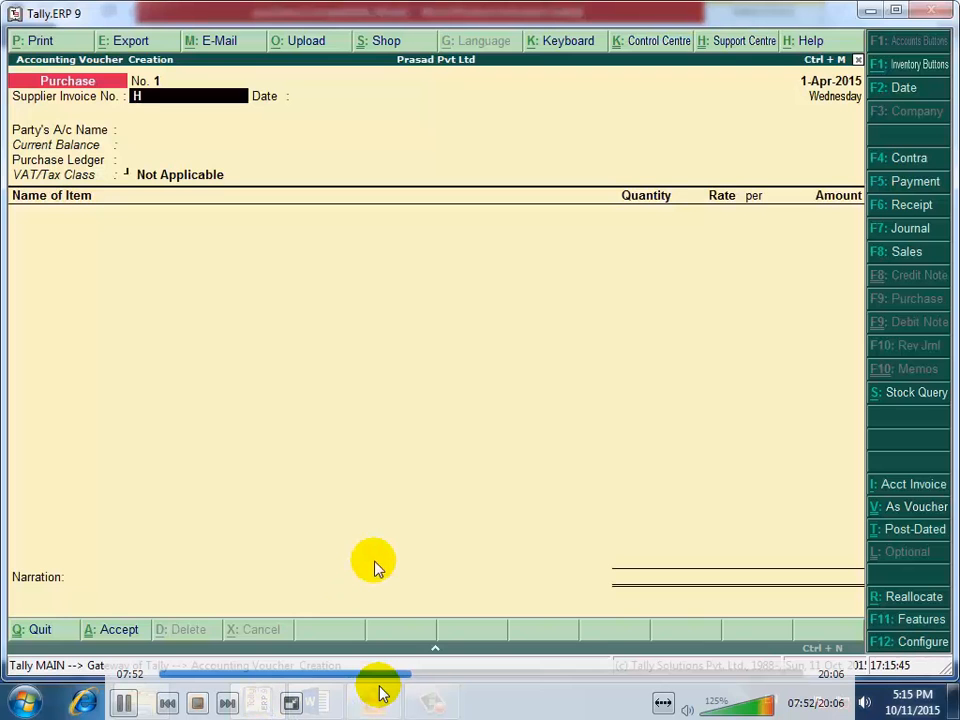
key("Return")
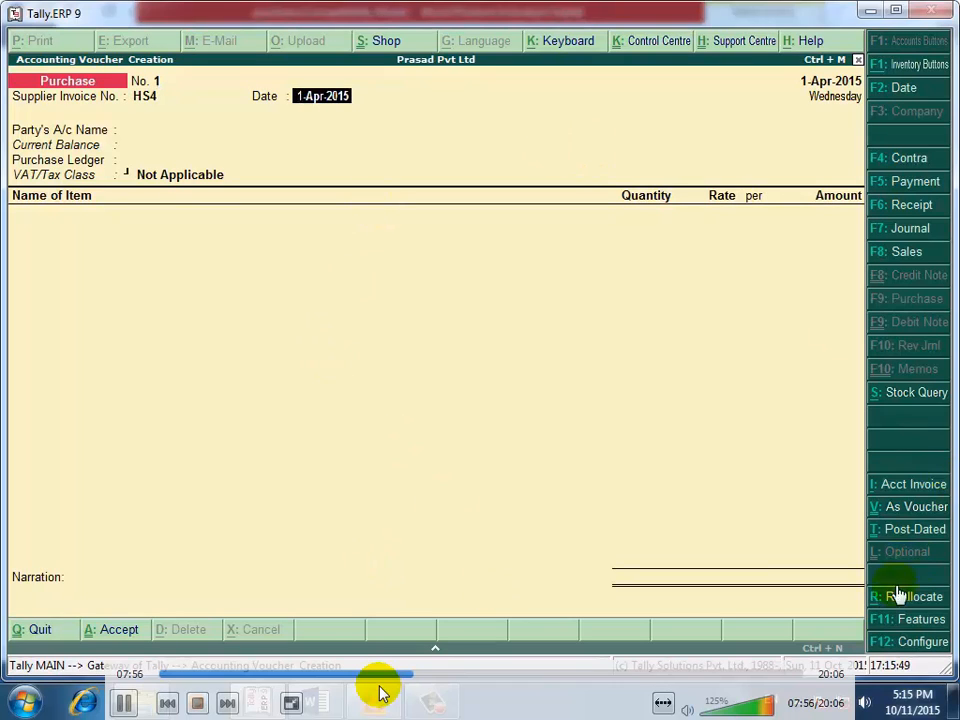
left_click(893, 90)
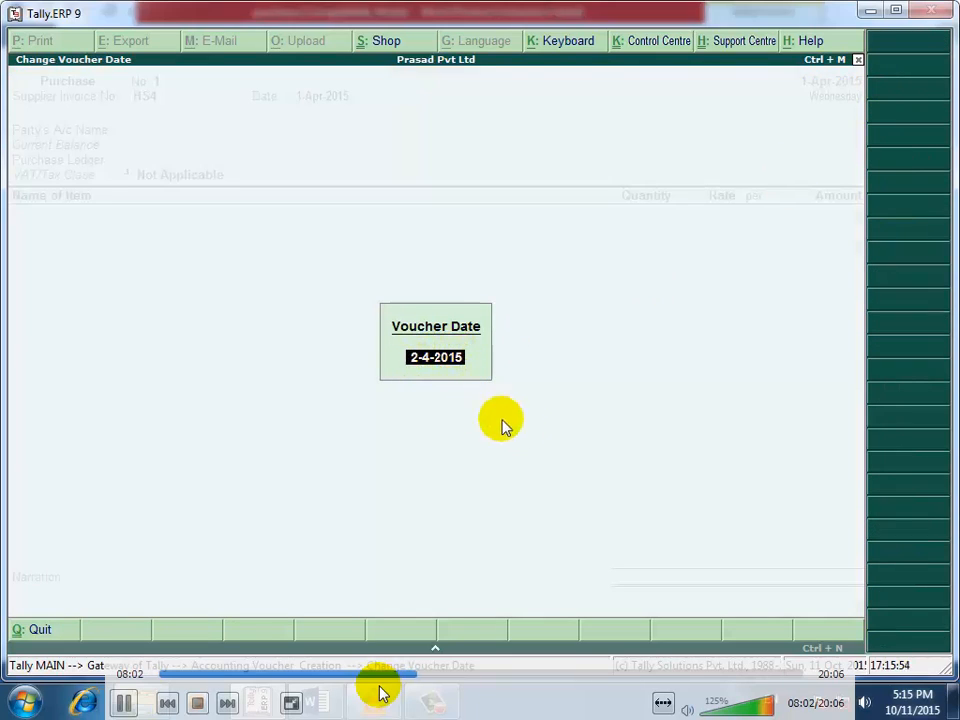
key("Escape")
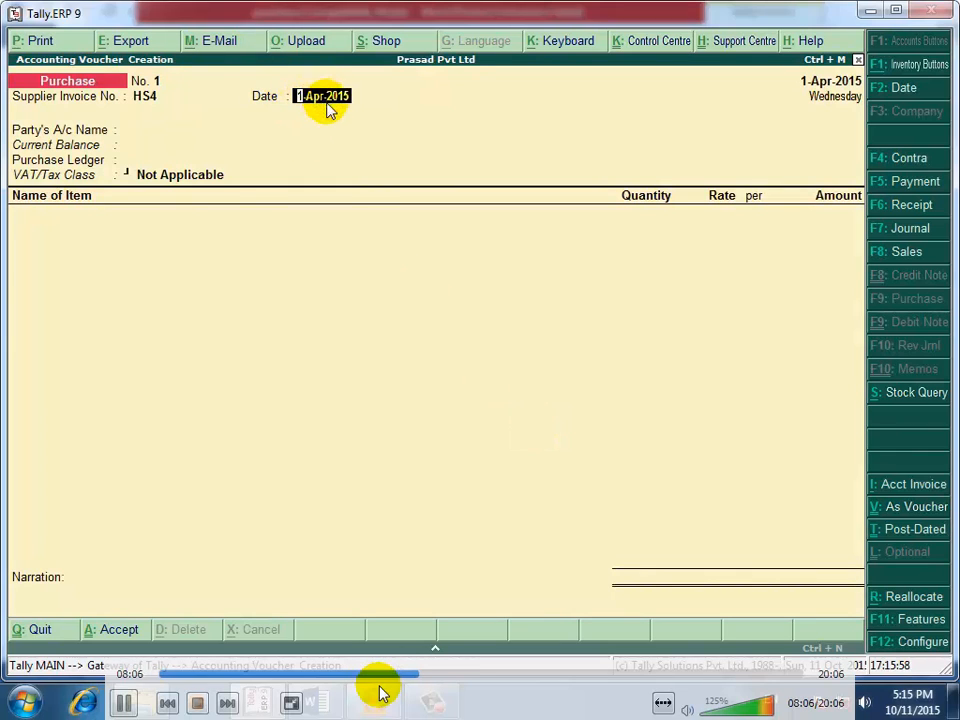
key("Return")
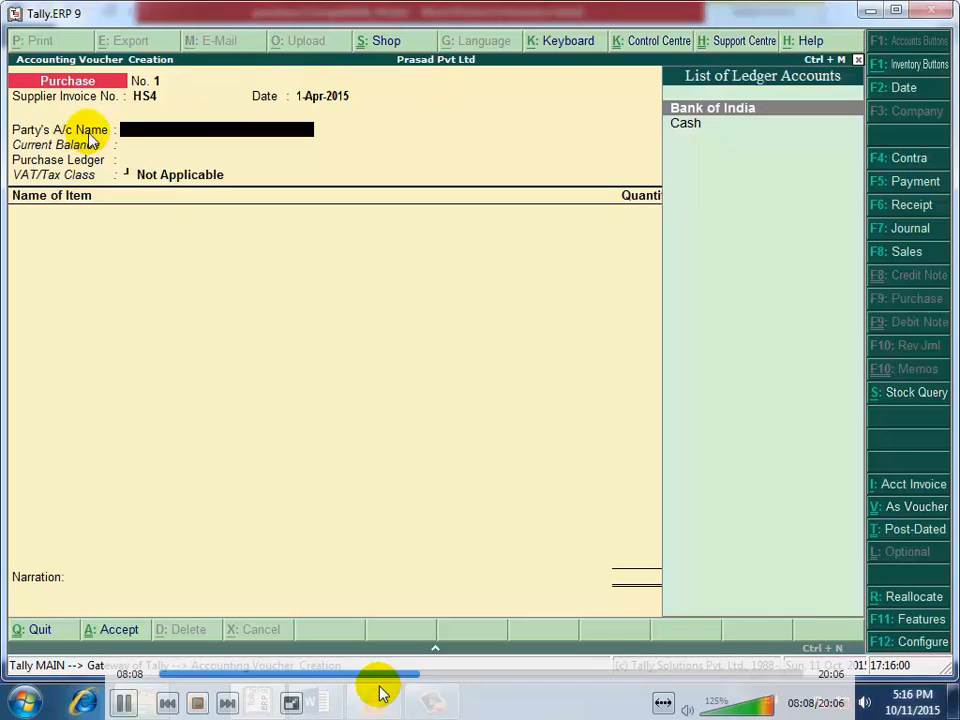
left_click(316, 702)
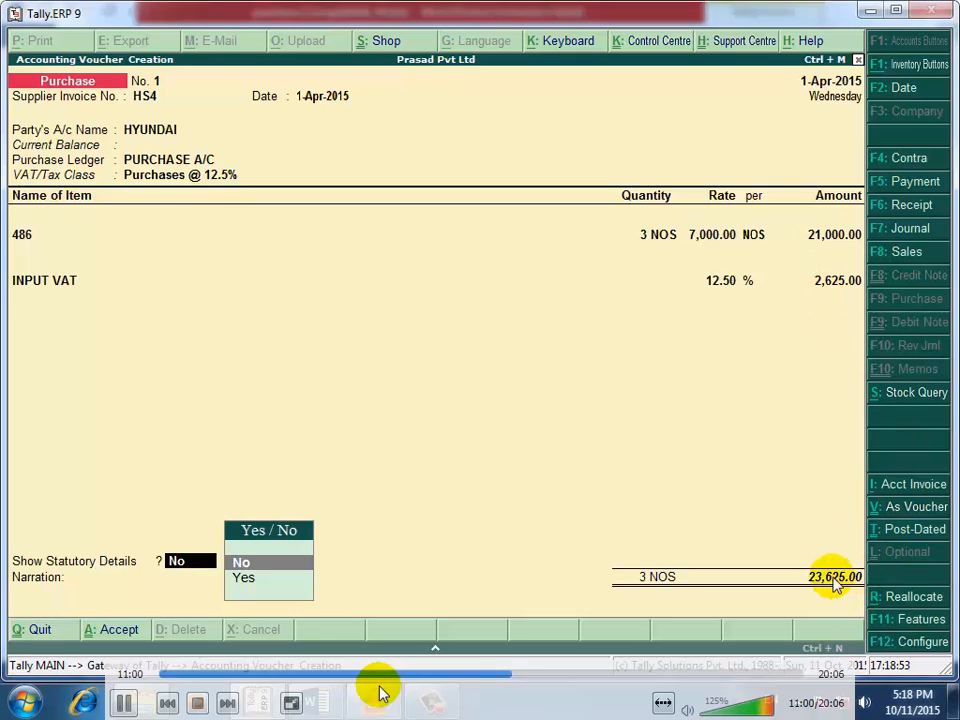
Decline statutory details for the HYUNDAI purchase and set its bill-wise reference to New Ref.
left_click(289, 566)
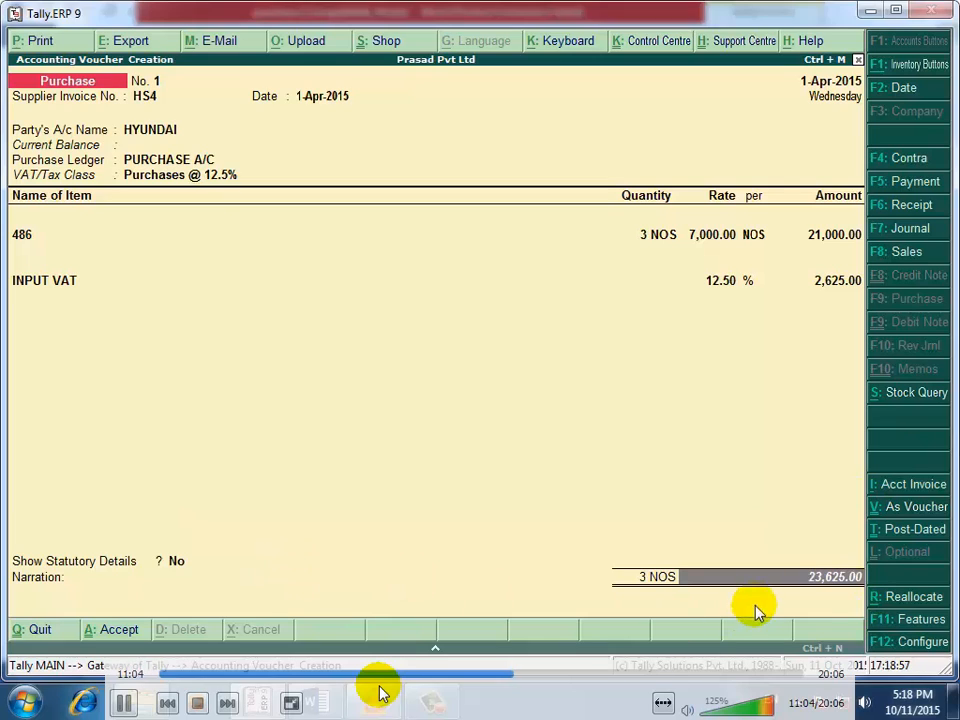
key("Return")
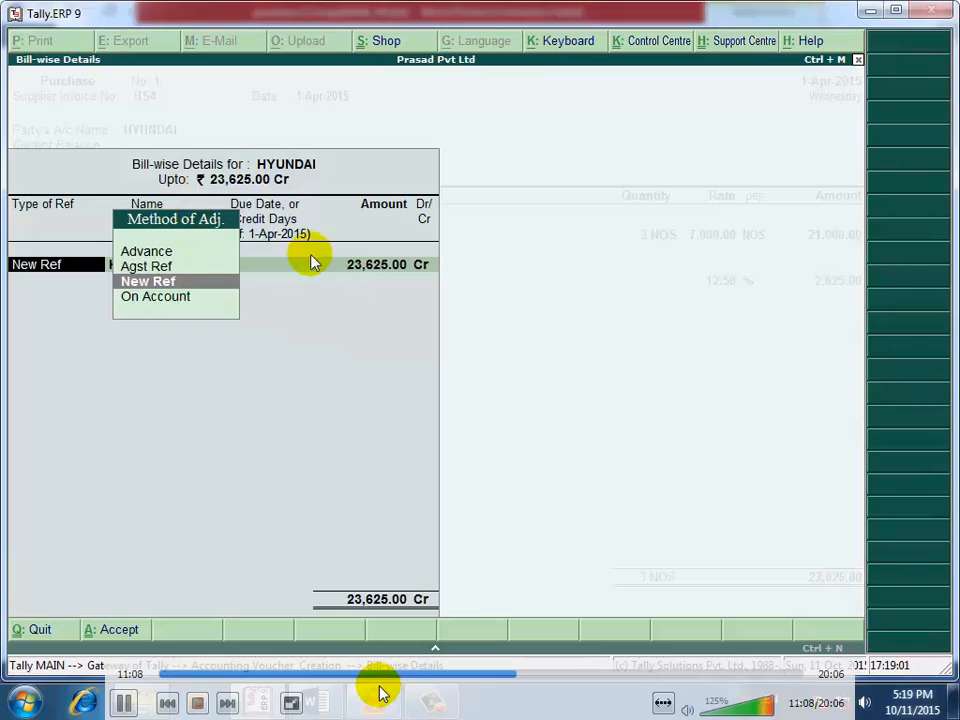
left_click(160, 283)
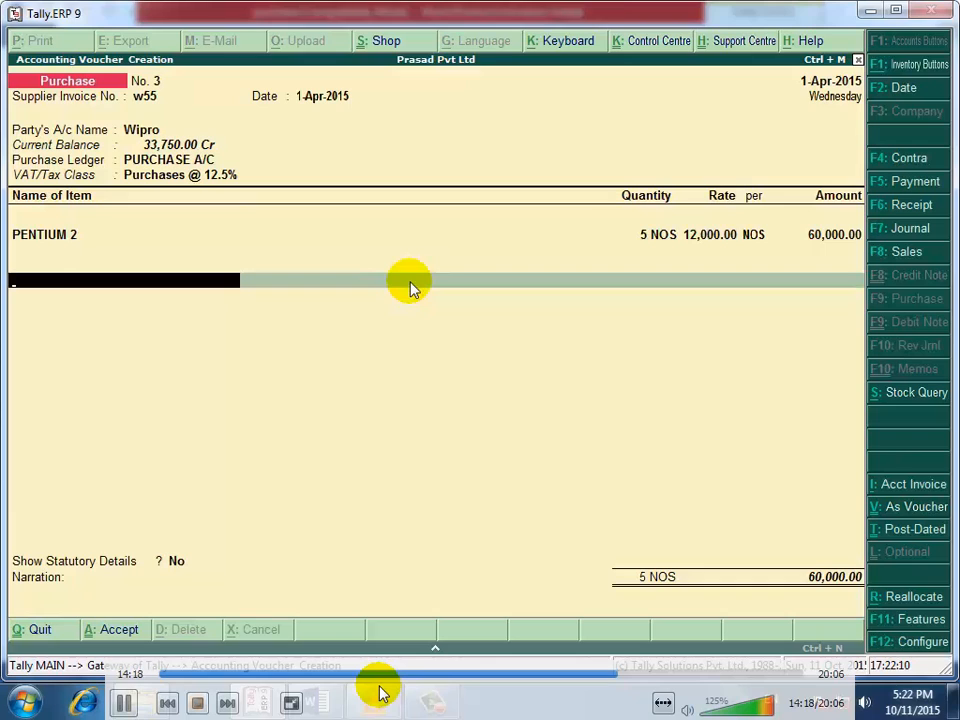
Add the INPUT VAT ledger at 12.50% to the Wipro purchase of PENTIUM 2 and proceed to its bill-wise details.
key("Return")
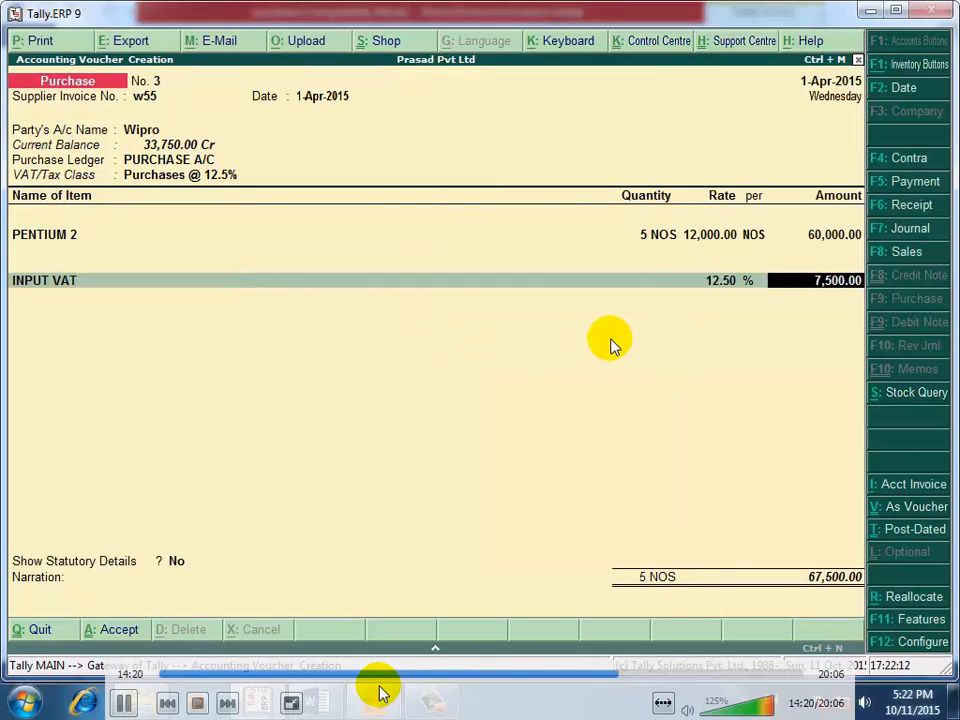
key("Return")
key("Return")
key("Return")
key("Return")
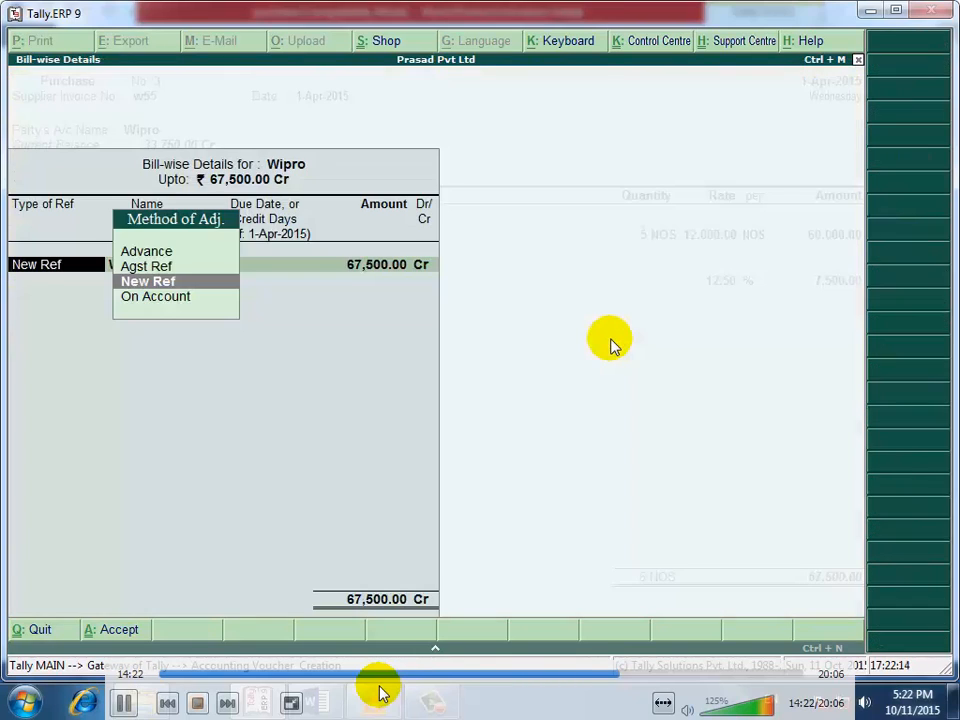
Allocate the Wipro bill as New Ref W55 with a credit period of 60 days for the full amount.
key("Return")
key("Return")
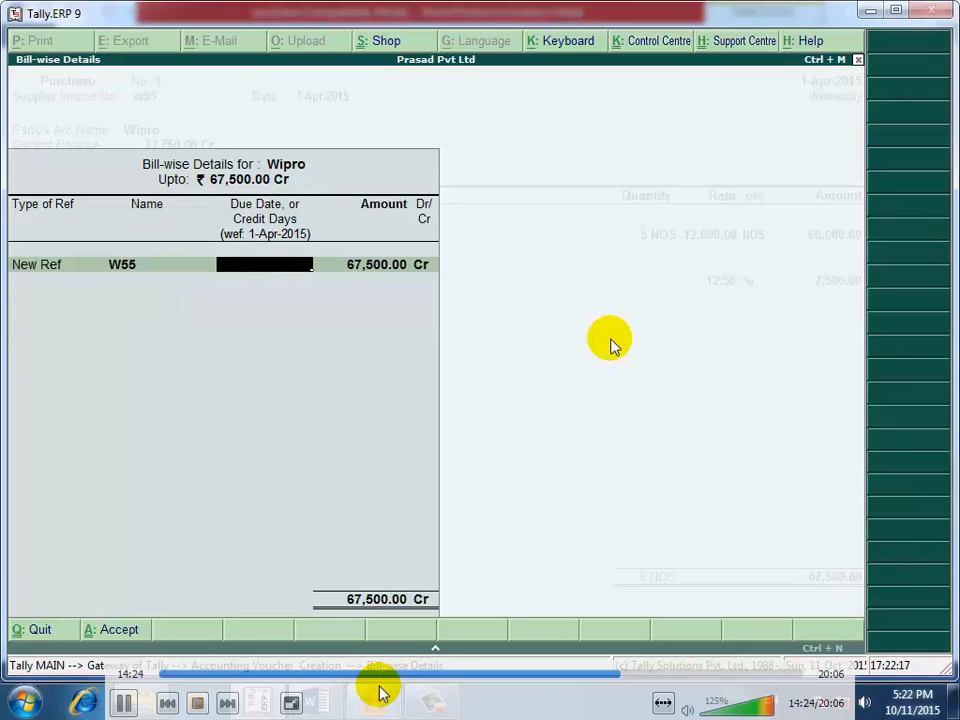
type("60")
key("Return")
key("Return")
key("Return")
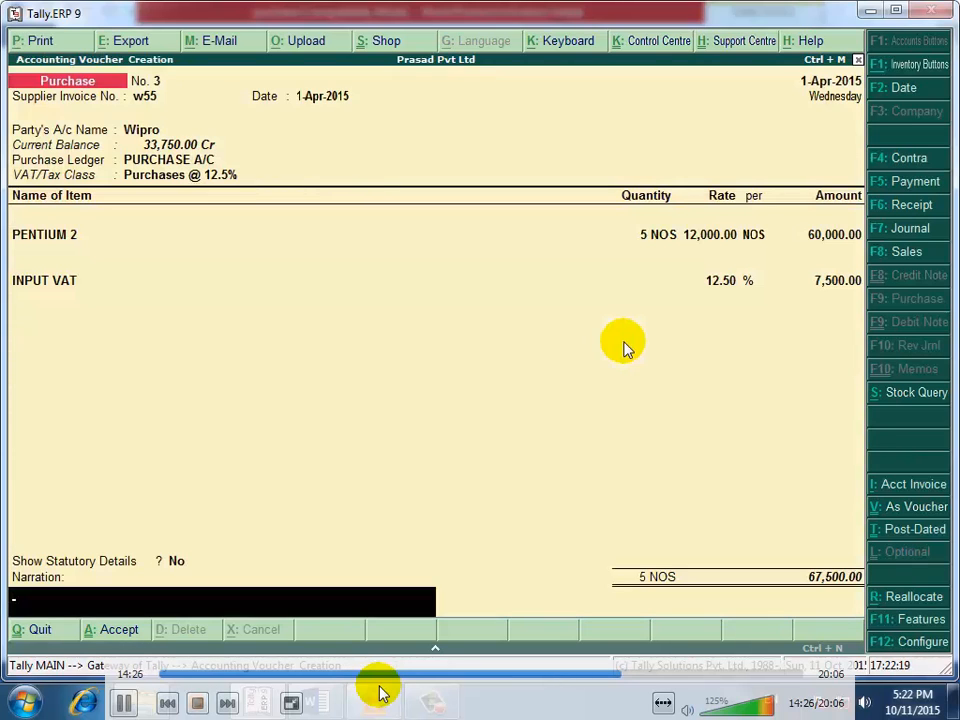
Enter the narration "being goods purchase" and save the Wipro purchase voucher.
type("being goods purchase")
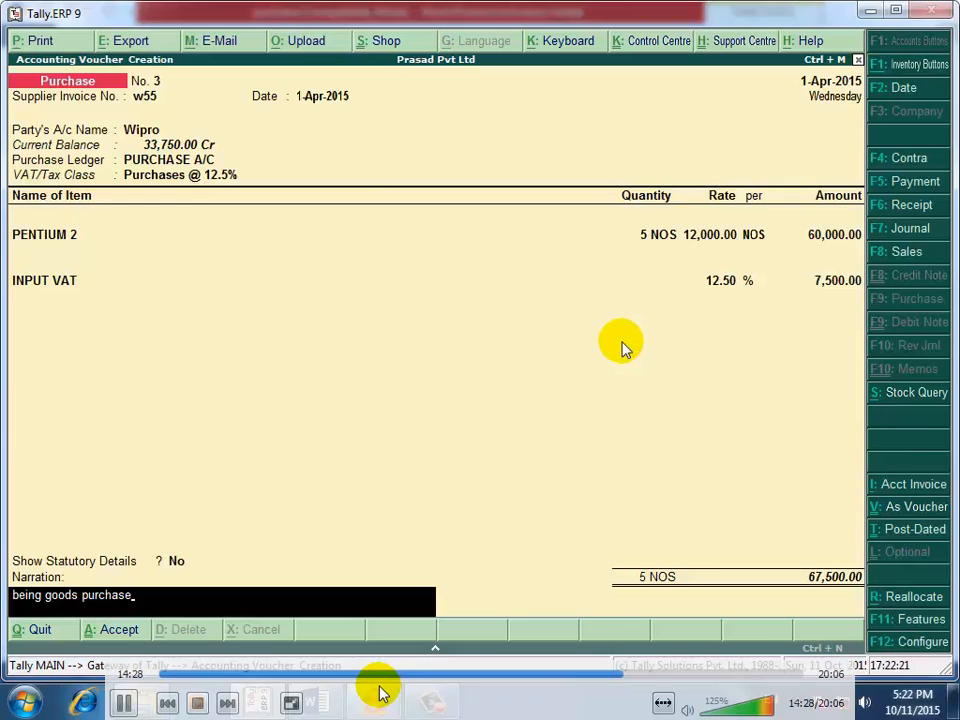
key("Return")
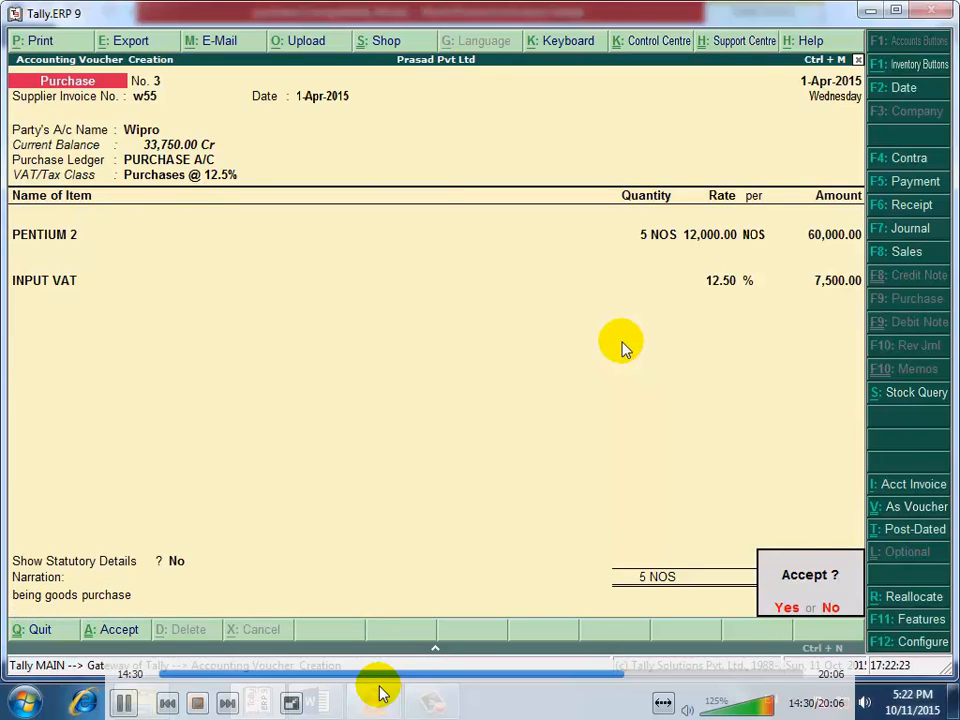
key("Return")
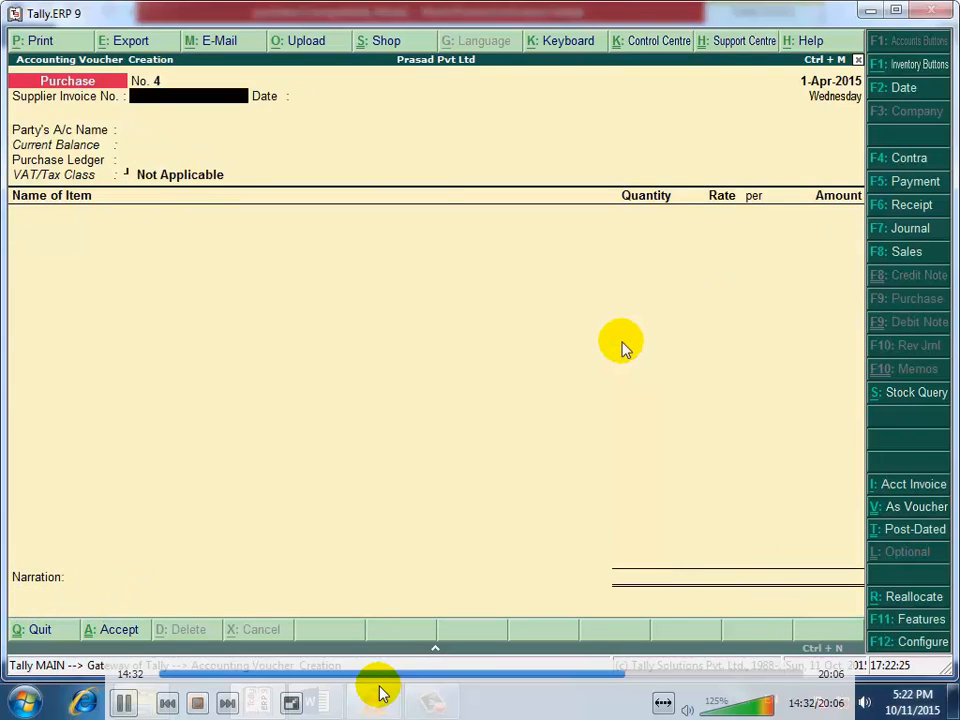
Enter supplier invoice number dm5 dated 1-Apr-2015 on the new purchase voucher.
type("dm5")
key("Return")
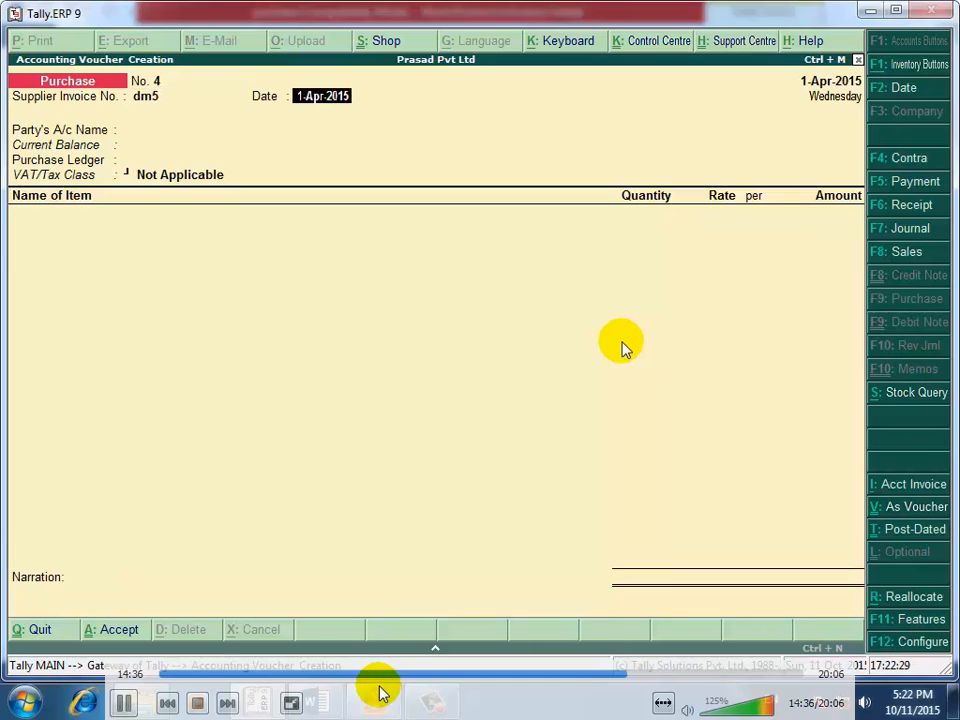
key("Return")
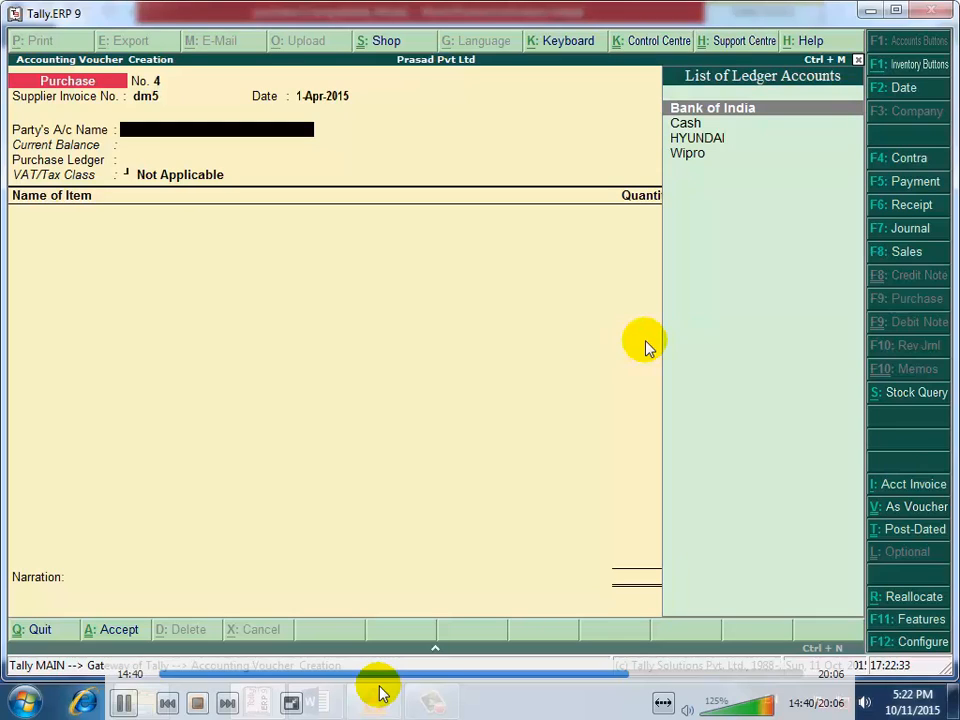
Create a party ledger named Delta under Sundry Creditors with bill-by-bill balances maintained.
key("alt+c")
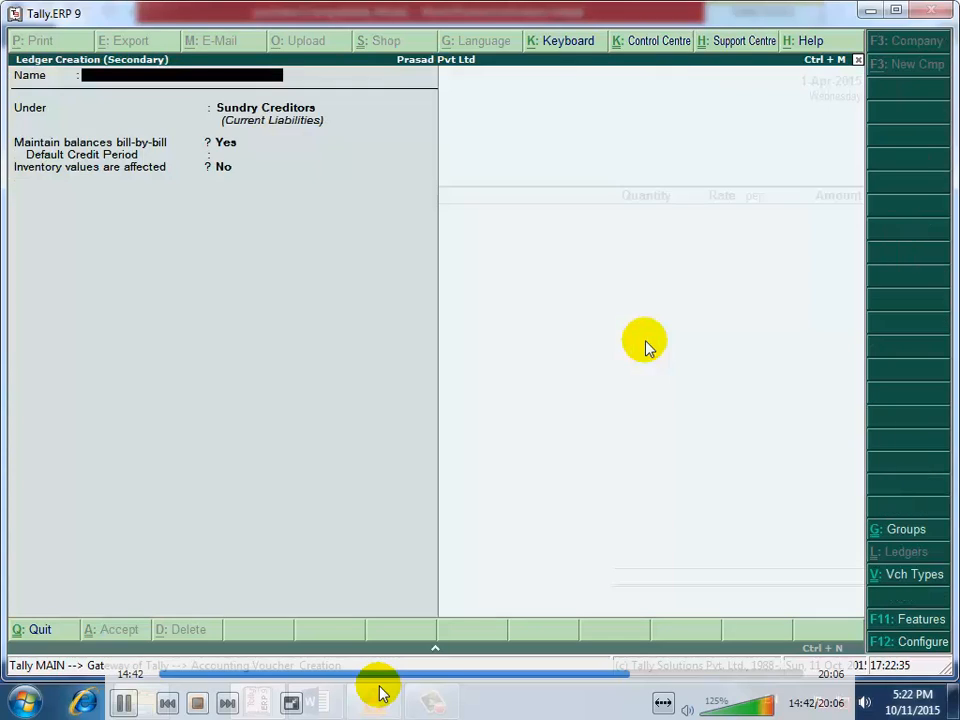
type("Del")
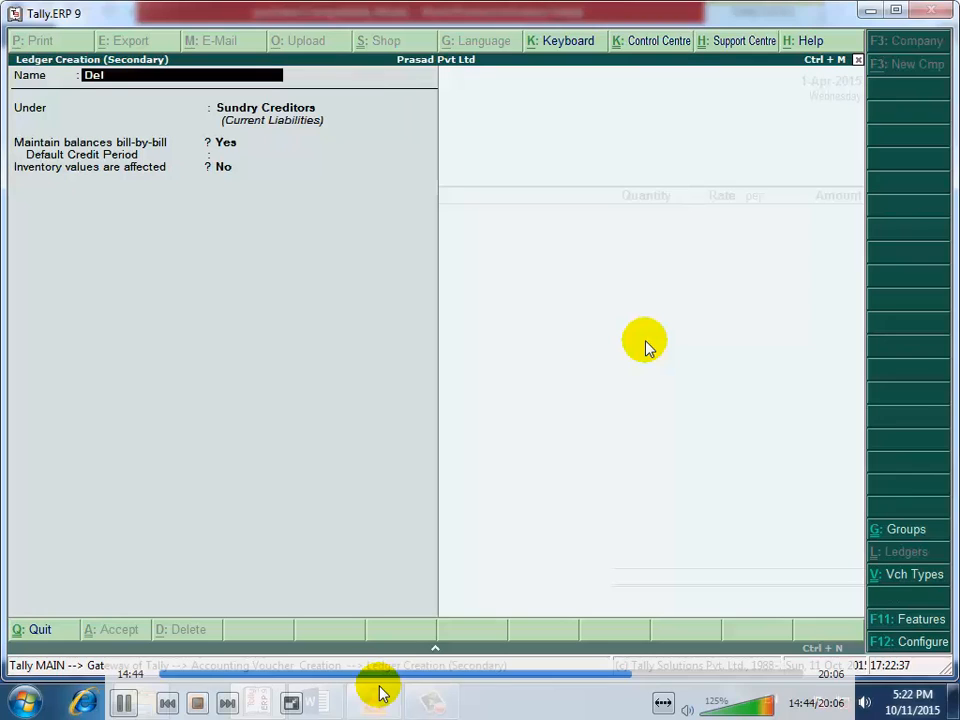
type("ta")
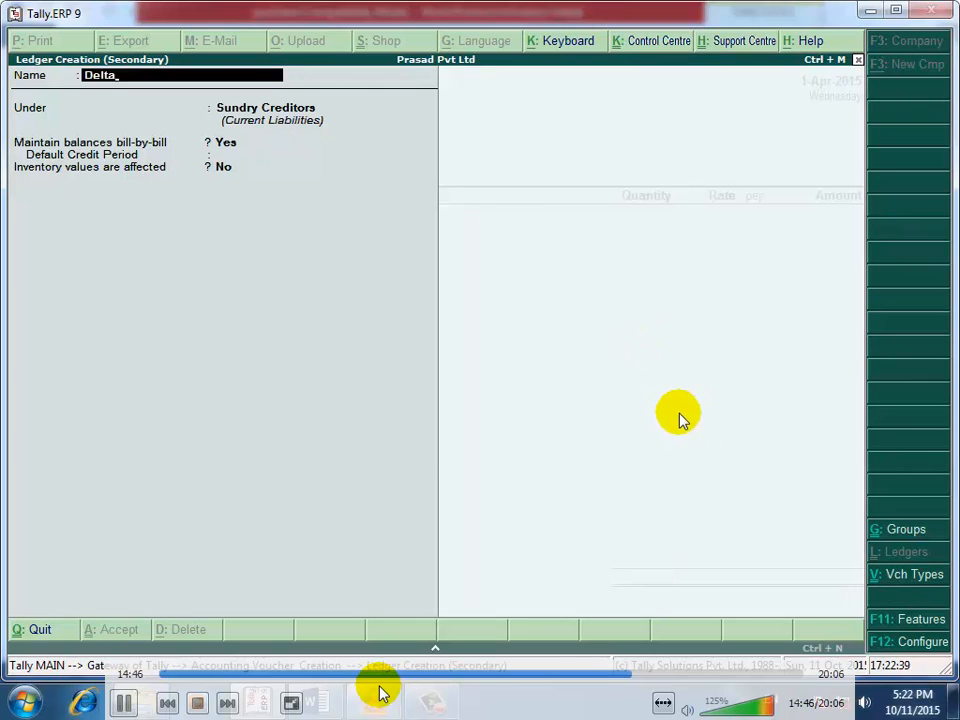
key("Return")
key("Return")
key("Return")
key("Return")
key("Return")
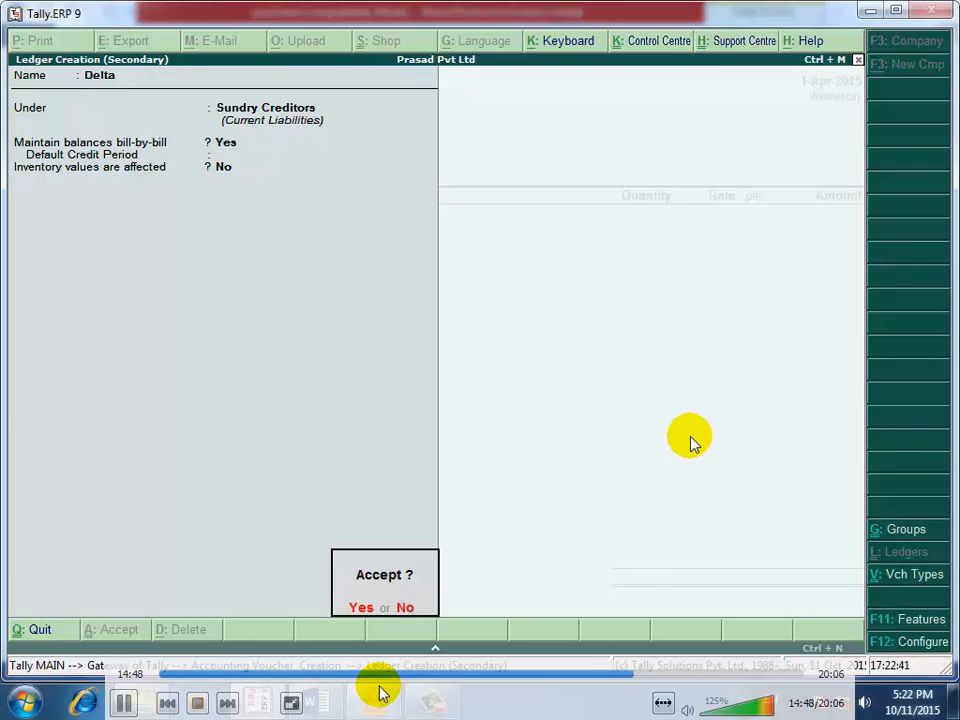
key("Return")
Accept Delta's supplementary details and choose PURCHASE A/C as purchase ledger with the Purchases @ 12.5% VAT class.
key("Return")
key("Return")
key("Return")
key("Return")
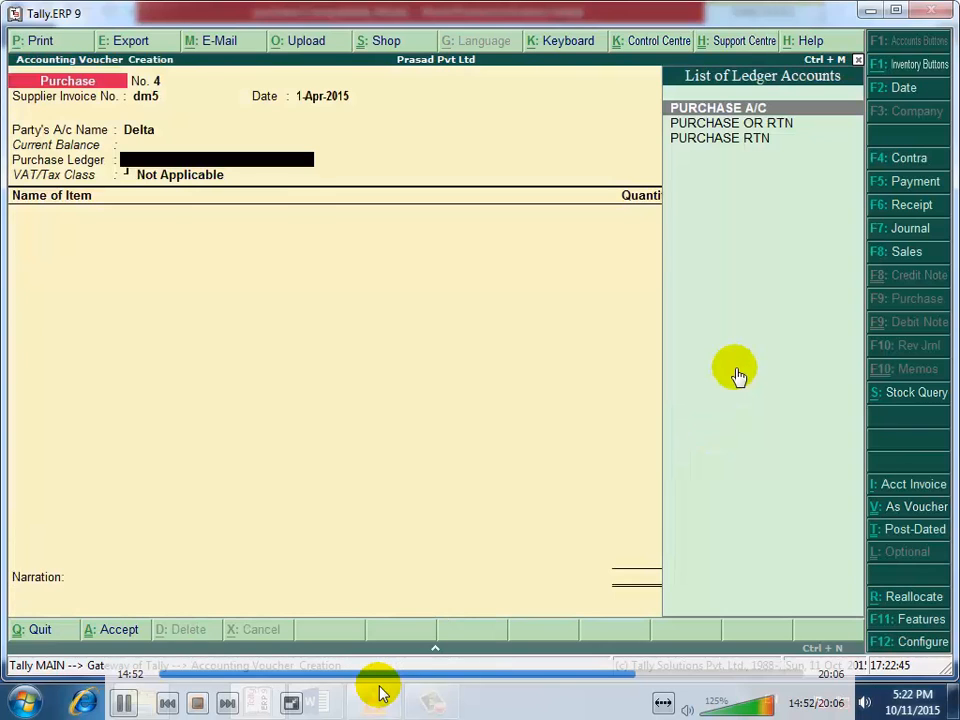
key("Return")
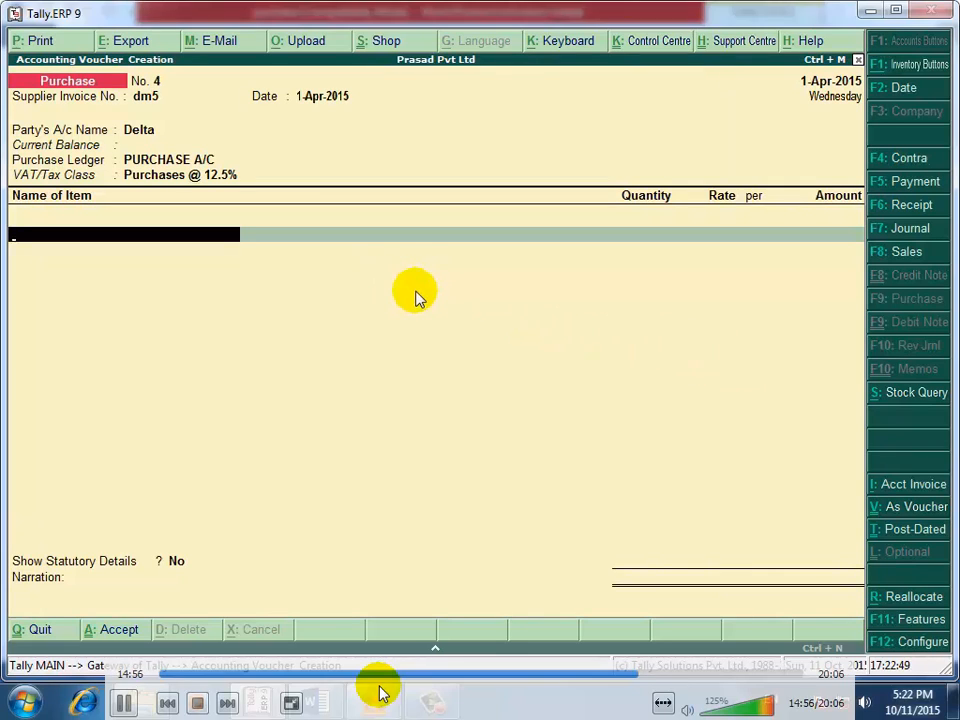
Add the 15" COLOUR MONITOR stock item to the voucher and allocate it to the ANDHERI godown.
type("15")
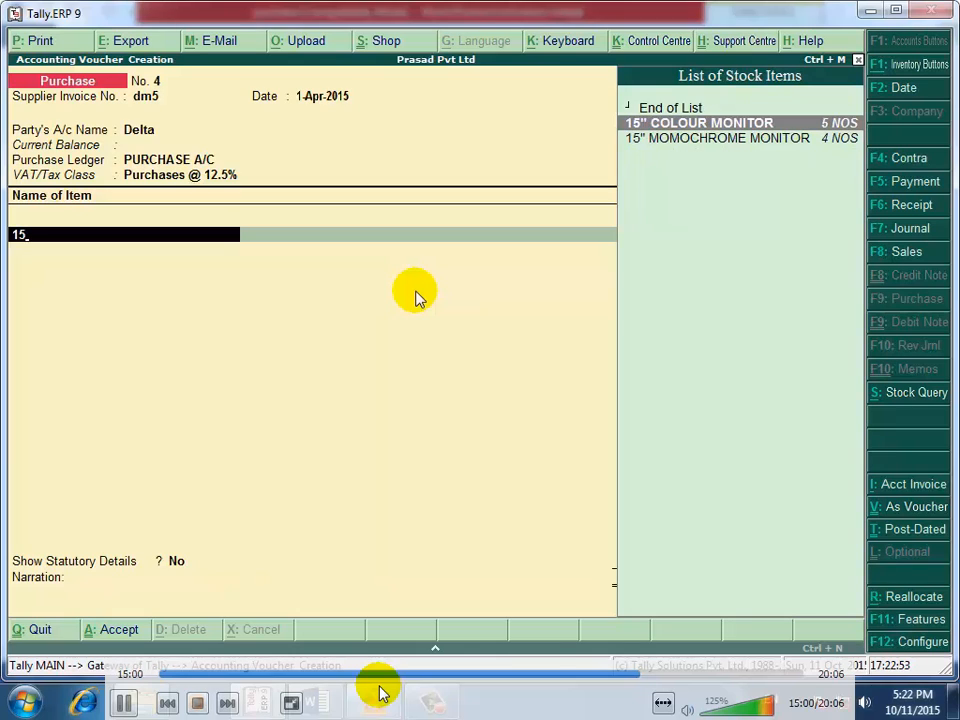
key("Return")
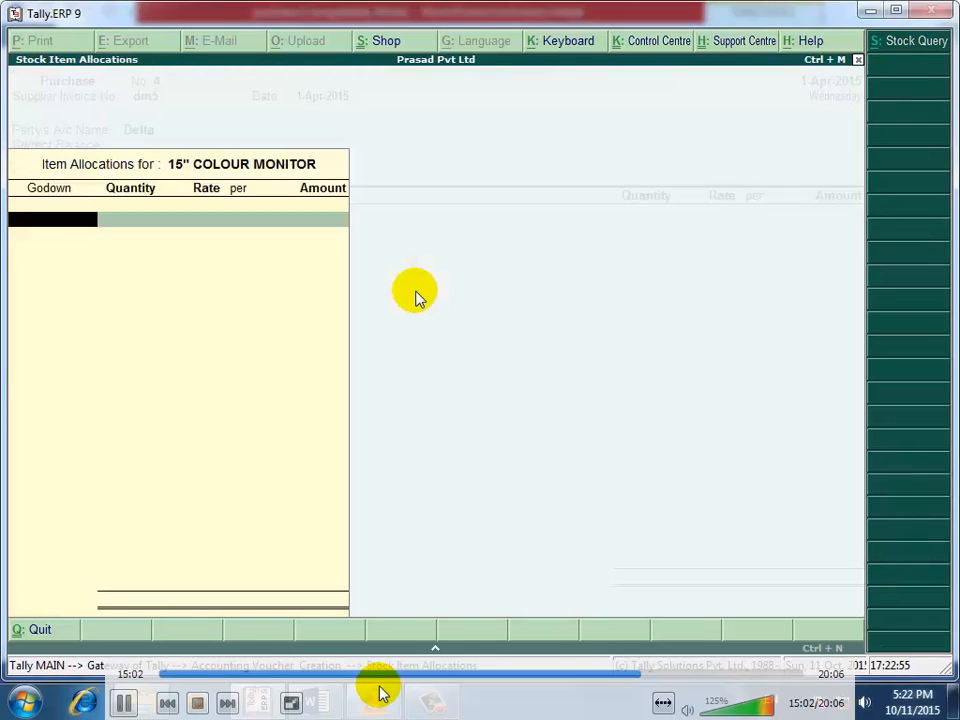
key("Return")
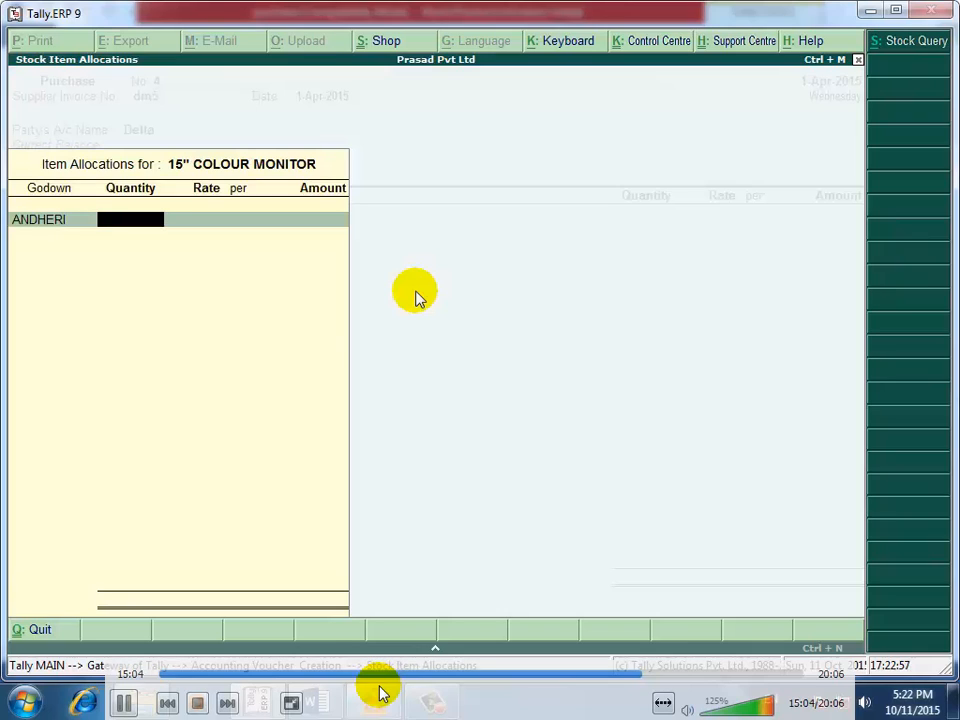
Change the godown for the 15" COLOUR MONITOR allocation to MALAD.
key("BackSpace")
key("c")
key("BackSpace")
key("BackSpace")
key("BackSpace")
key("BackSpace")
key("BackSpace")
key("BackSpace")
key("BackSpace")
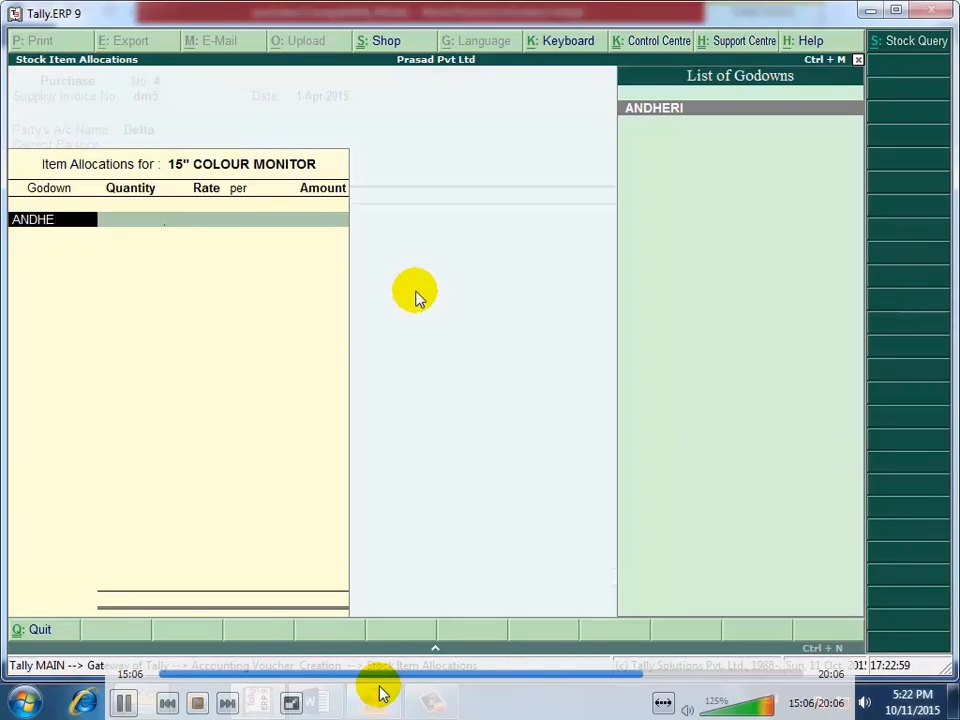
key("Down")
key("Down")
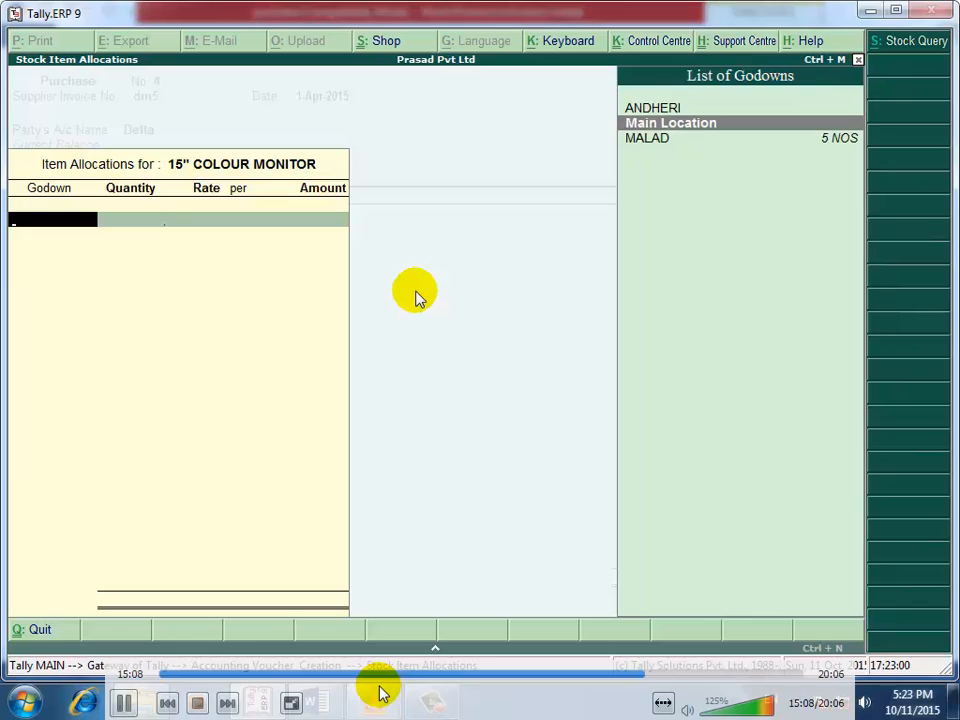
key("Return")
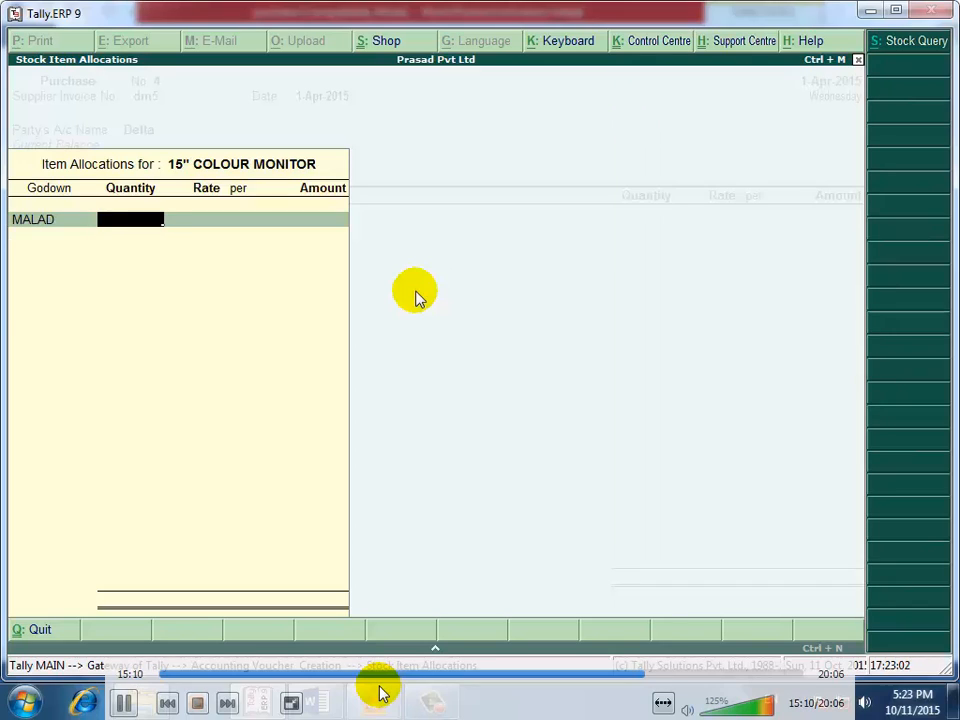
Allocate 5 NOS of the colour monitor at a rate of 5,000.00 and finish the voucher's item list.
type("5")
key("Return")
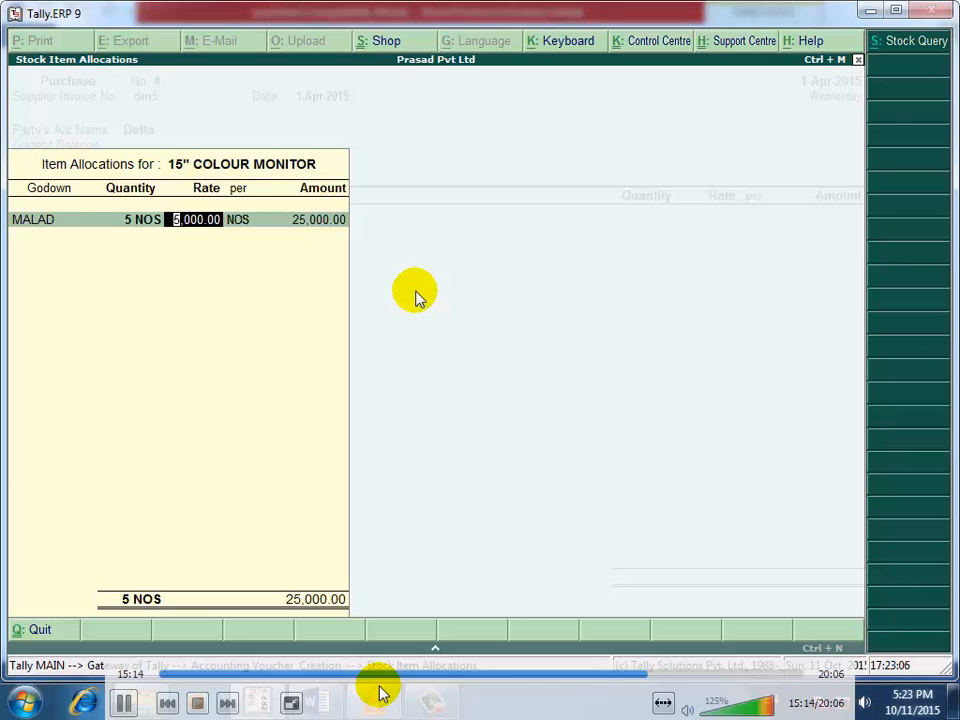
key("Return")
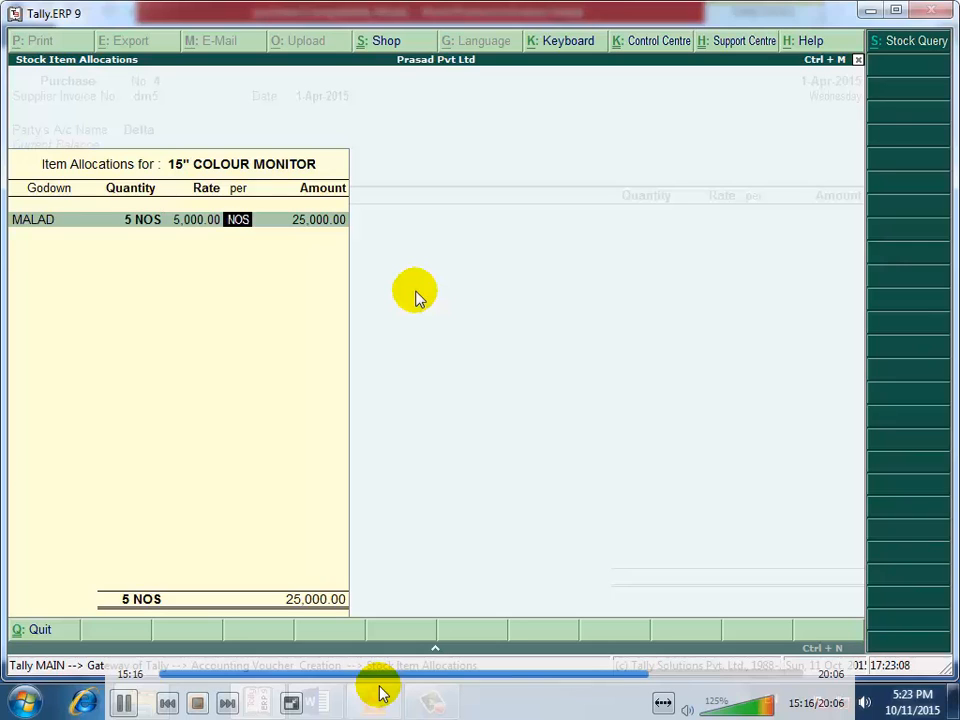
key("Return")
key("Return")
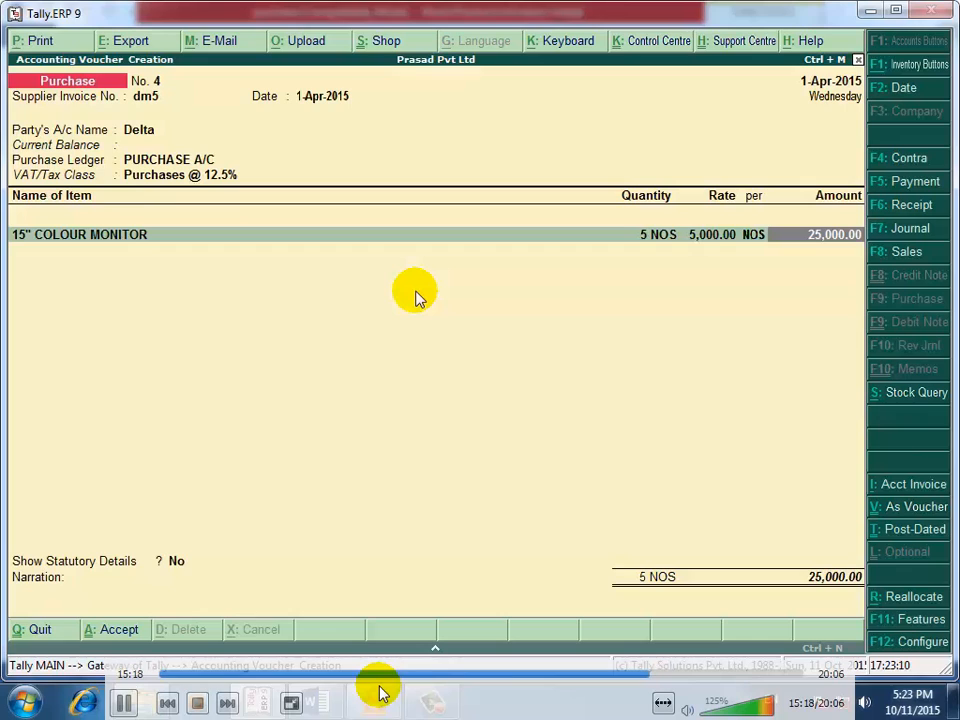
key("Return")
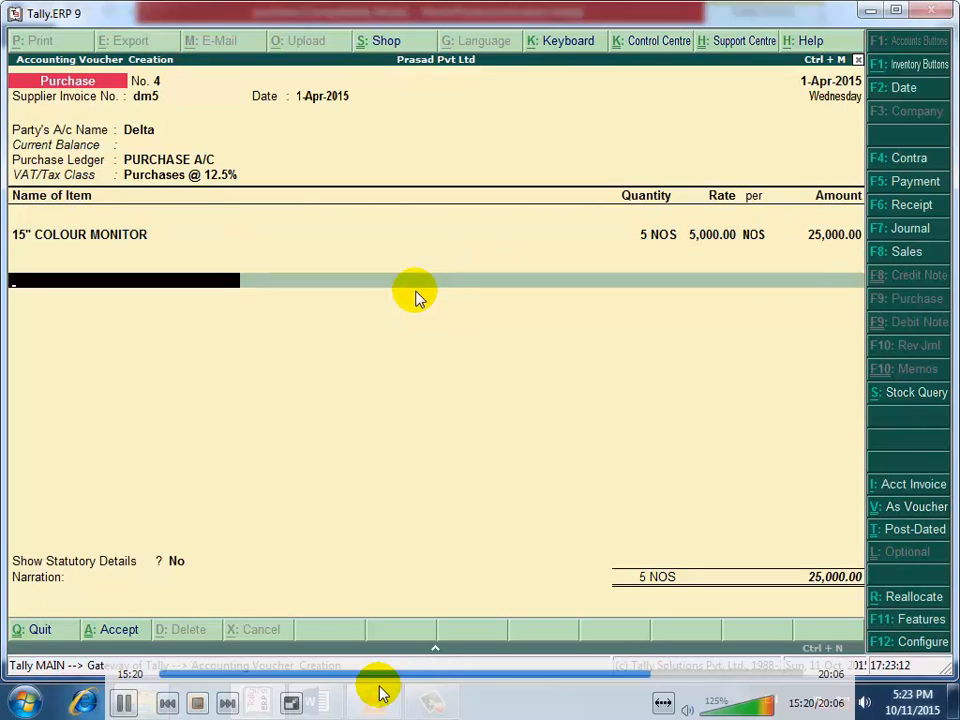
Add the INPUT VAT ledger at 12.50 % to the Delta purchase voucher.
key("Return")
key("Return")
key("Return")
key("Return")
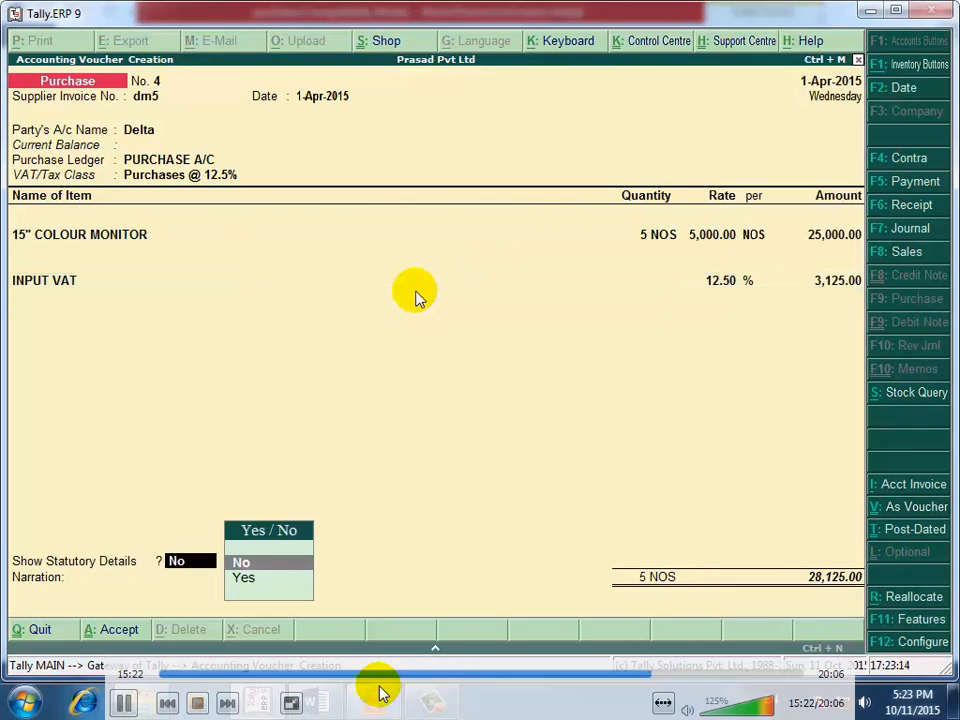
Leave statutory details at No and record Delta's bill as New Ref Dm5 with 60 credit days.
key("Return")
key("Return")
key("Return")
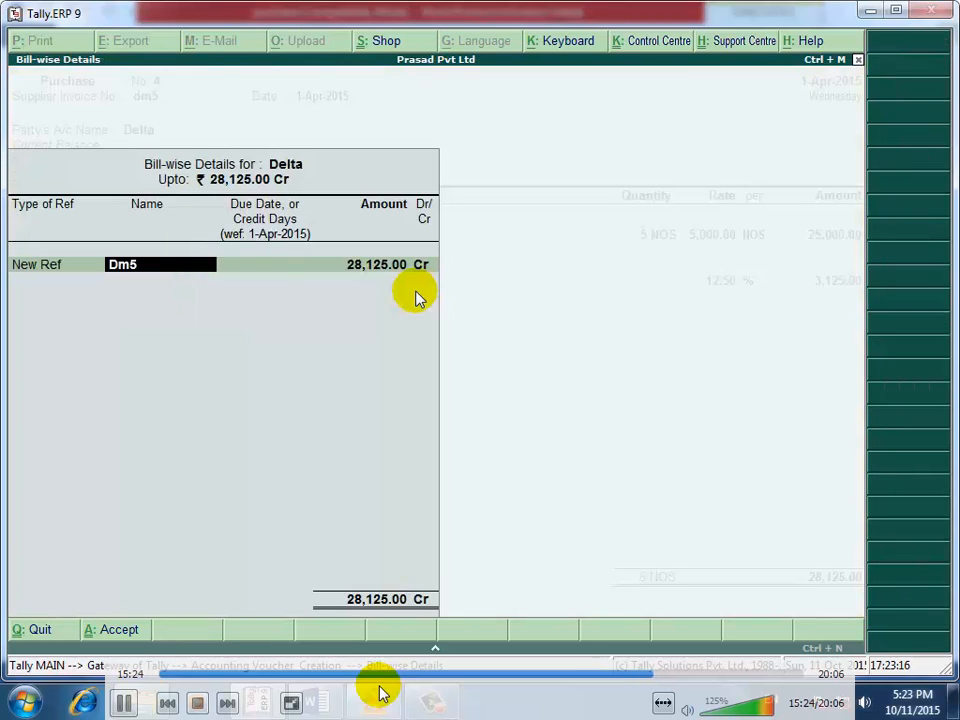
key("Return")
type("60")
key("Return")
key("Return")
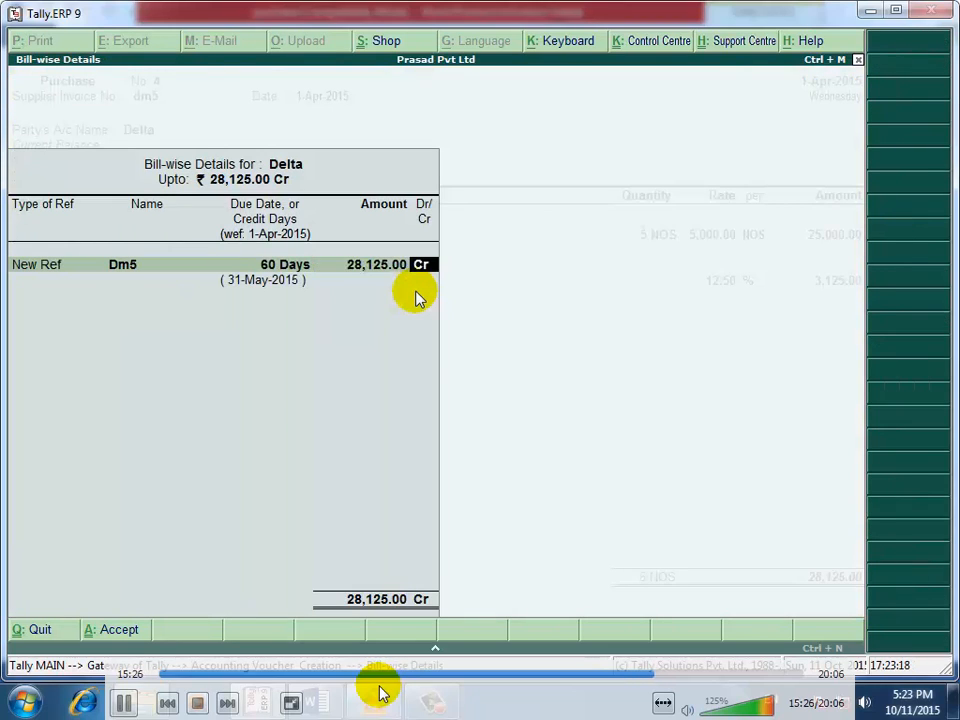
key("Return")
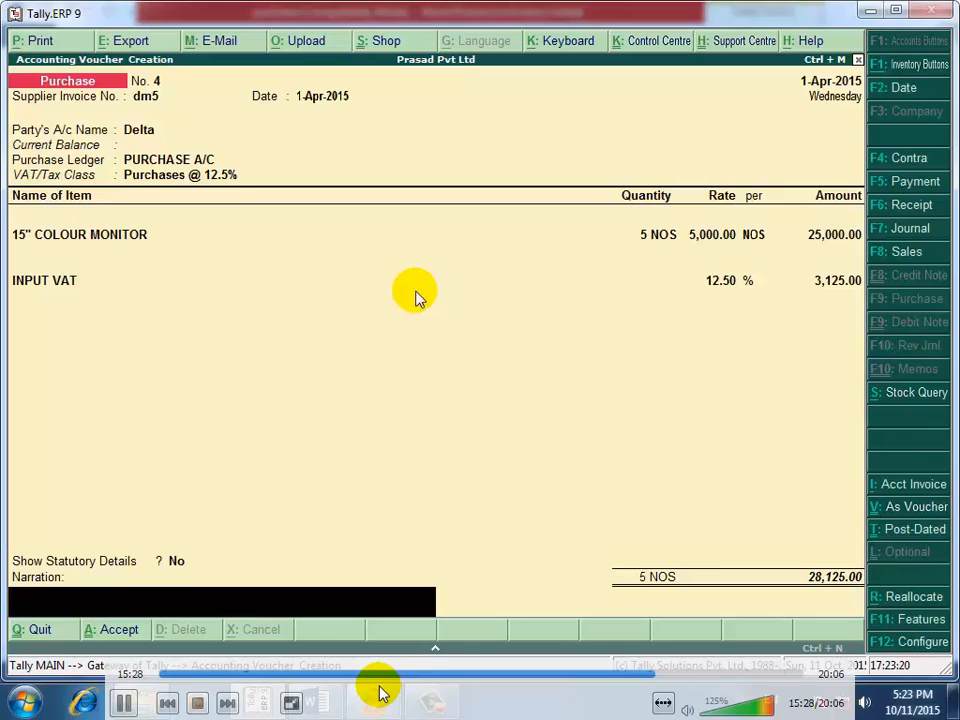
Enter the narration "being goods purchase" and accept the Delta purchase voucher.
type("being goods purchase")
key("Return")
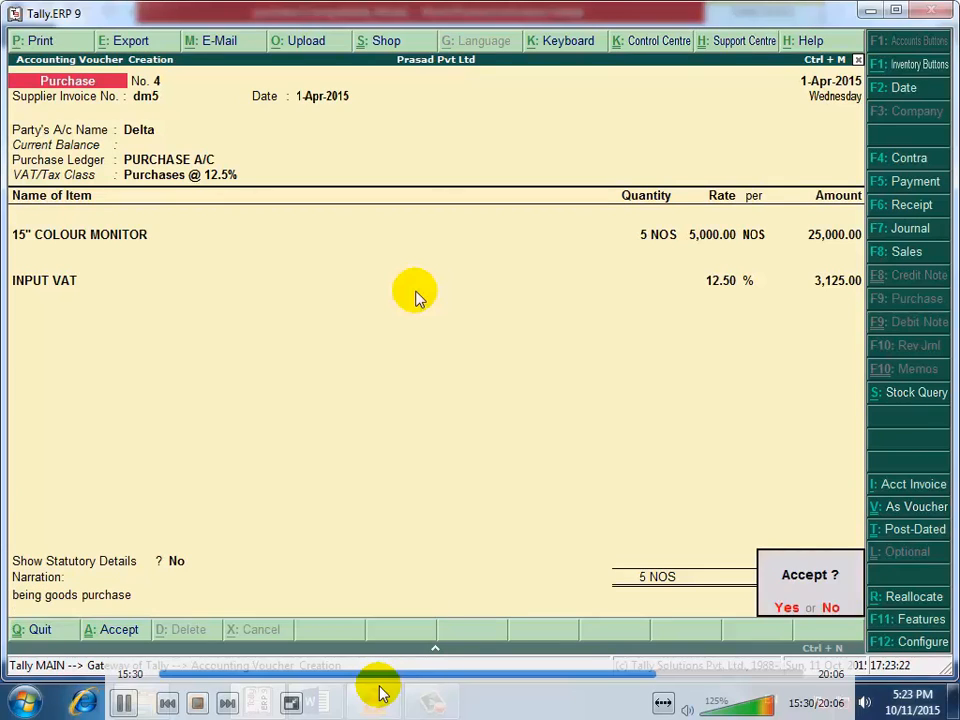
key("Return")
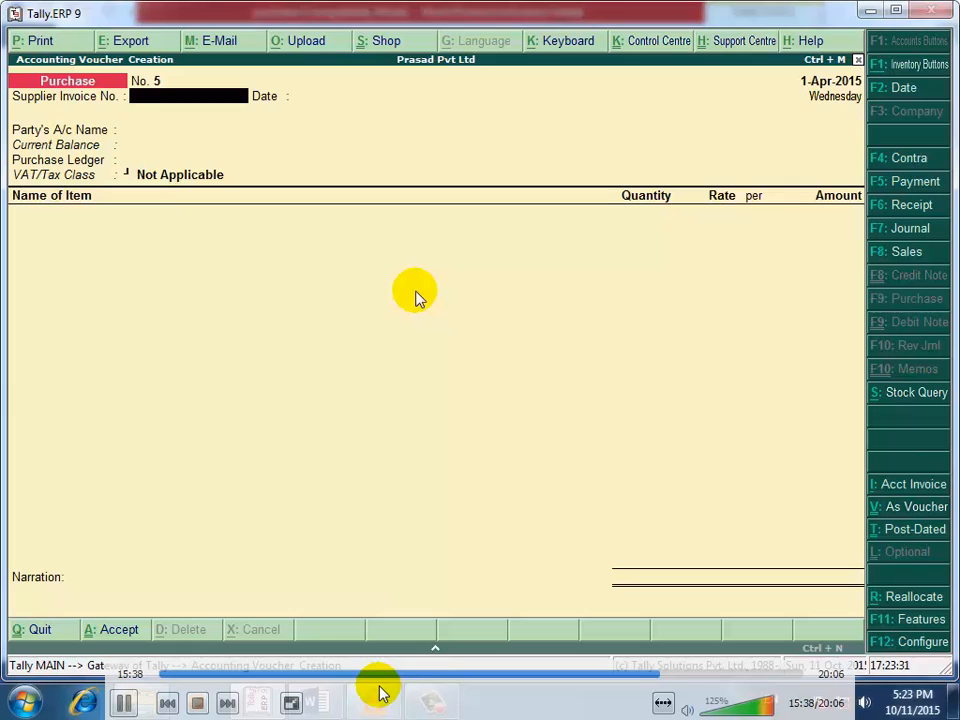
Enter supplier invoice number bk5 dated 1-Apr-2015 on the new purchase voucher.
type("k5")
key("Return")
key("Return")
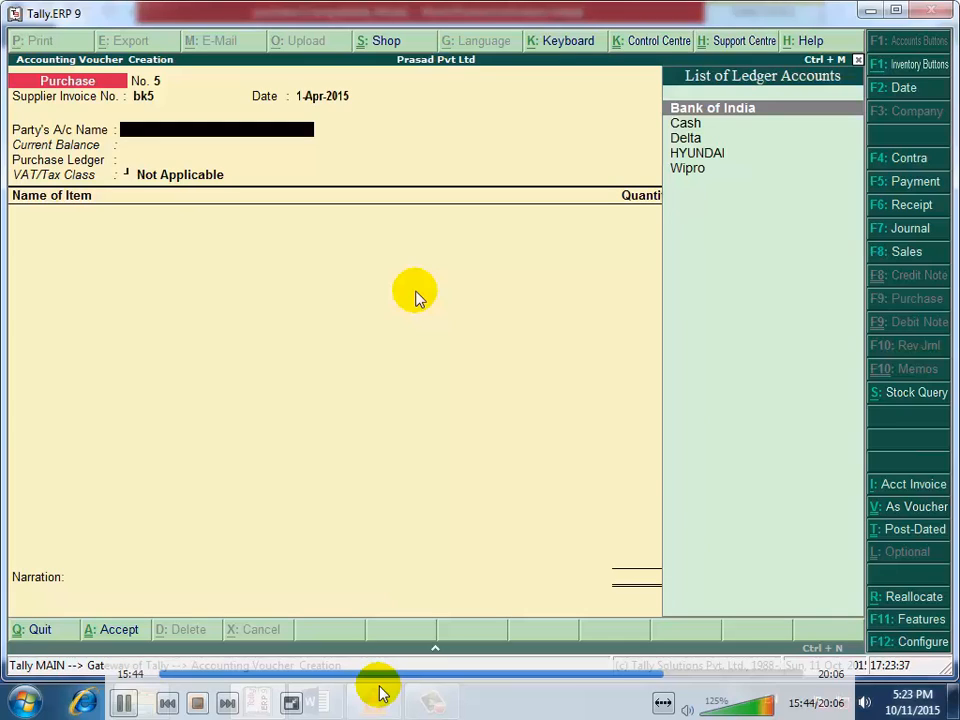
Create a party ledger named Bootmark under Sundry Creditors with bill-by-bill balances maintained.
key("alt+c")
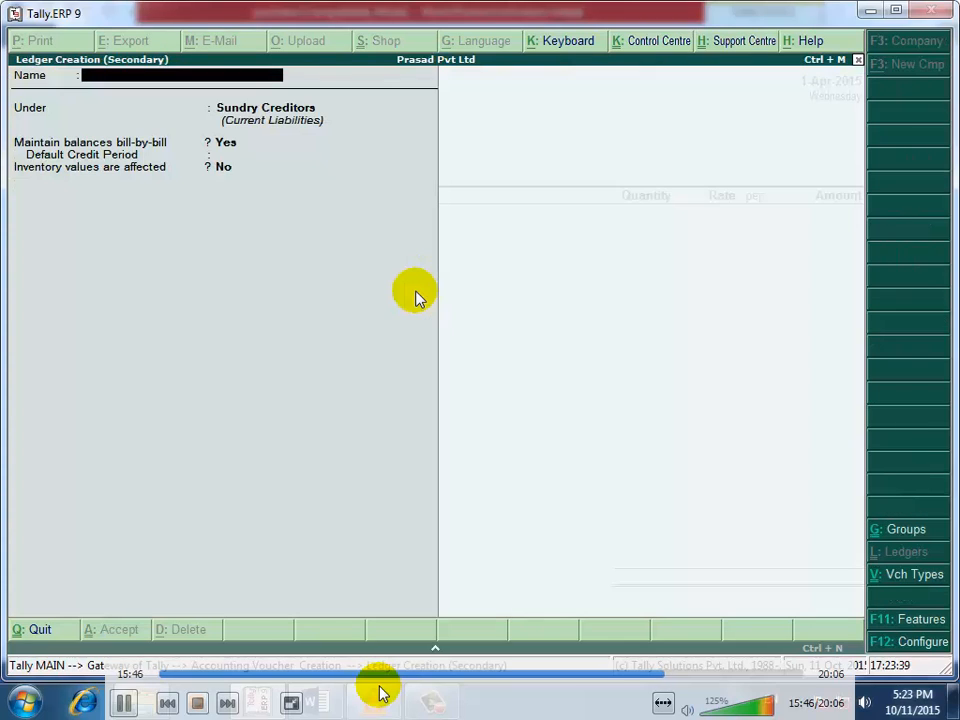
type("Bootmark")
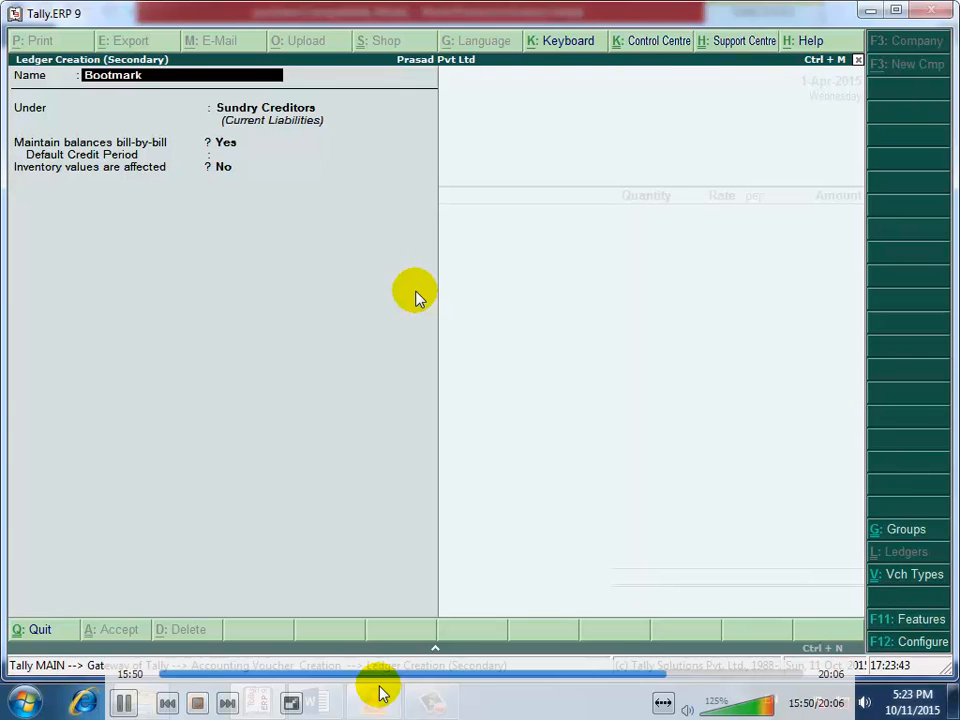
key("Return")
key("Return")
key("Return")
key("Return")
key("Return")
key("Return")
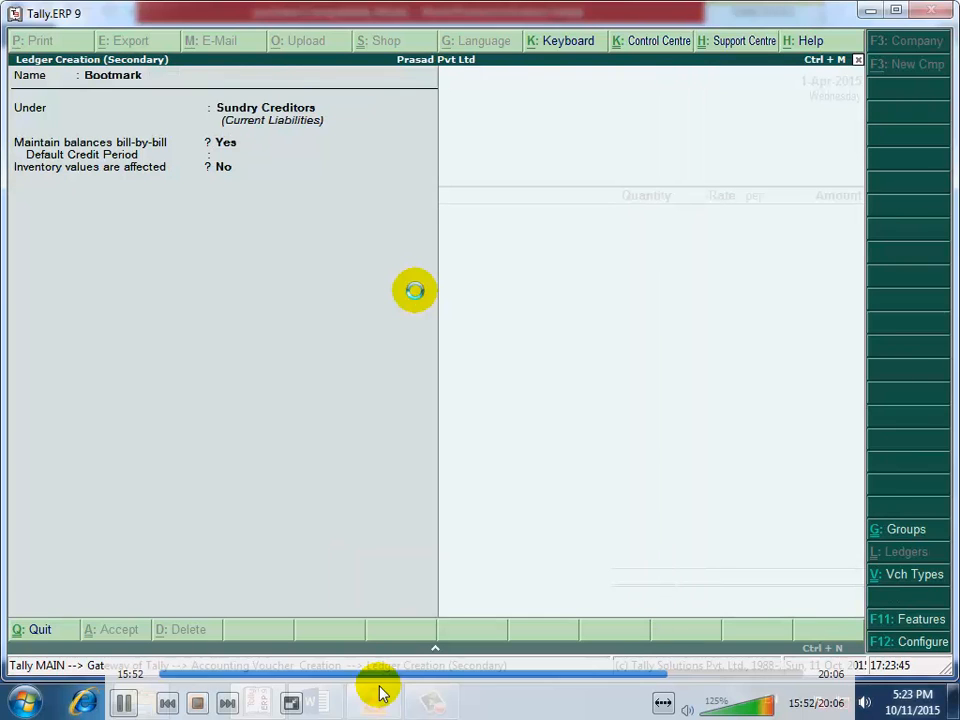
Accept Bootmark's supplier details and choose PURCHASE A/C as purchase ledger with the Purchases @ 12.5% VAT class.
key("Return")
key("Return")
key("Return")
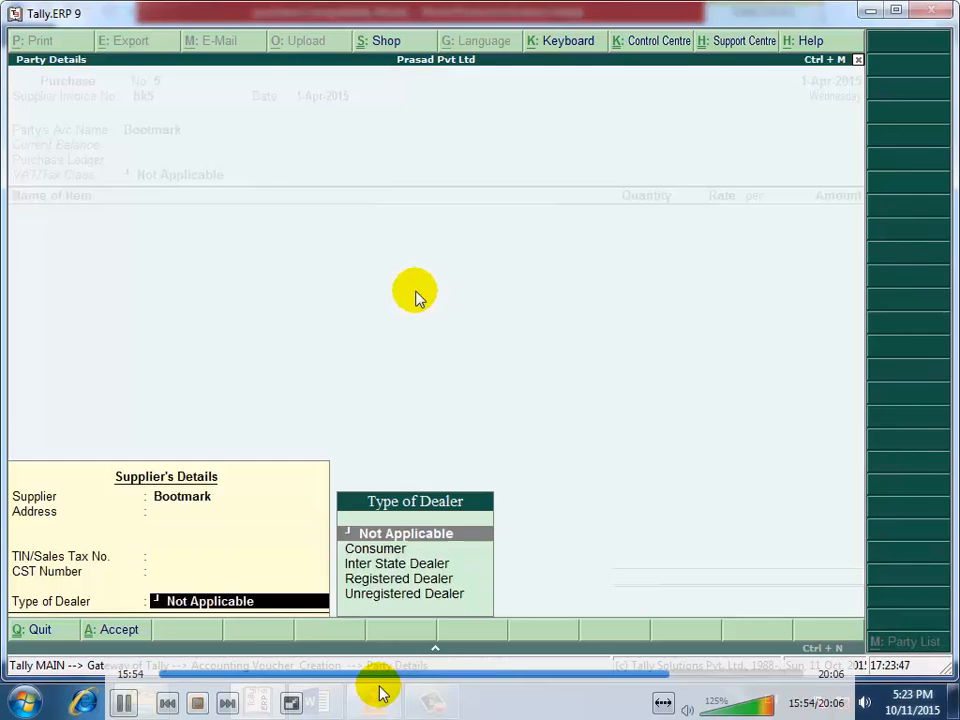
key("Return")
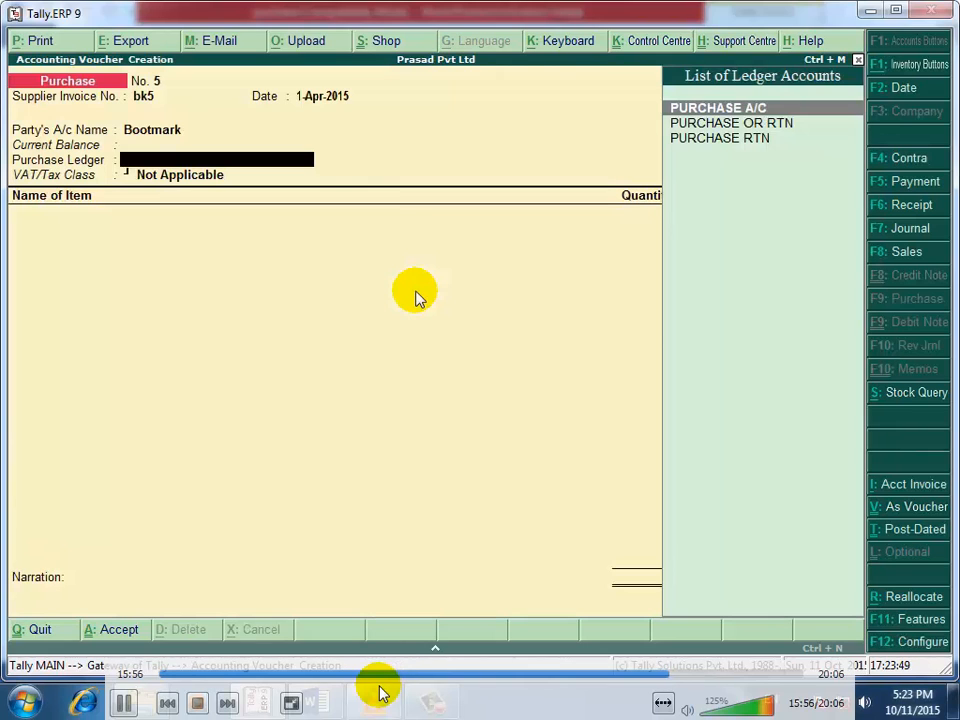
key("Return")
key("Return")
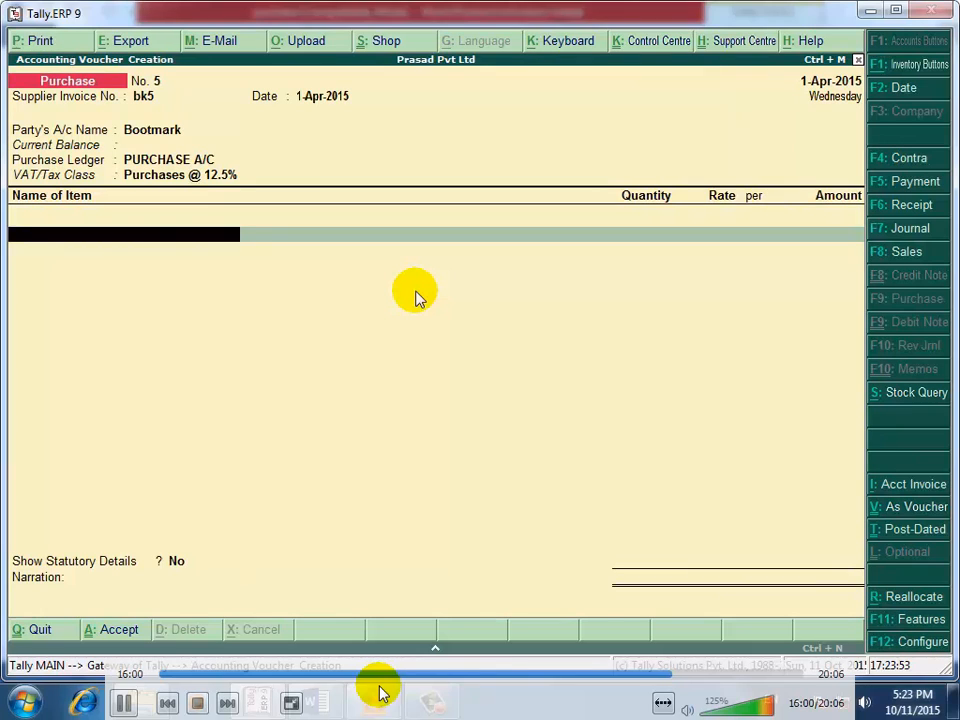
Add the 15" MOMOCHROME MONITOR stock item to the voucher and allocate it to the MALAD godown.
type("15")
key("Down")
key("Down")
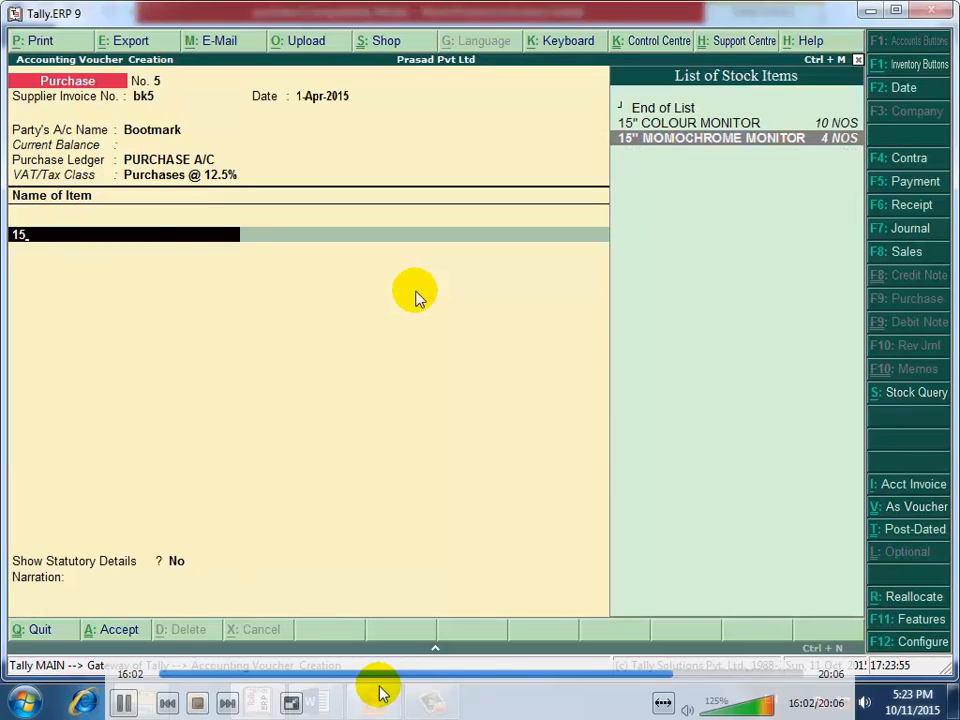
key("Return")
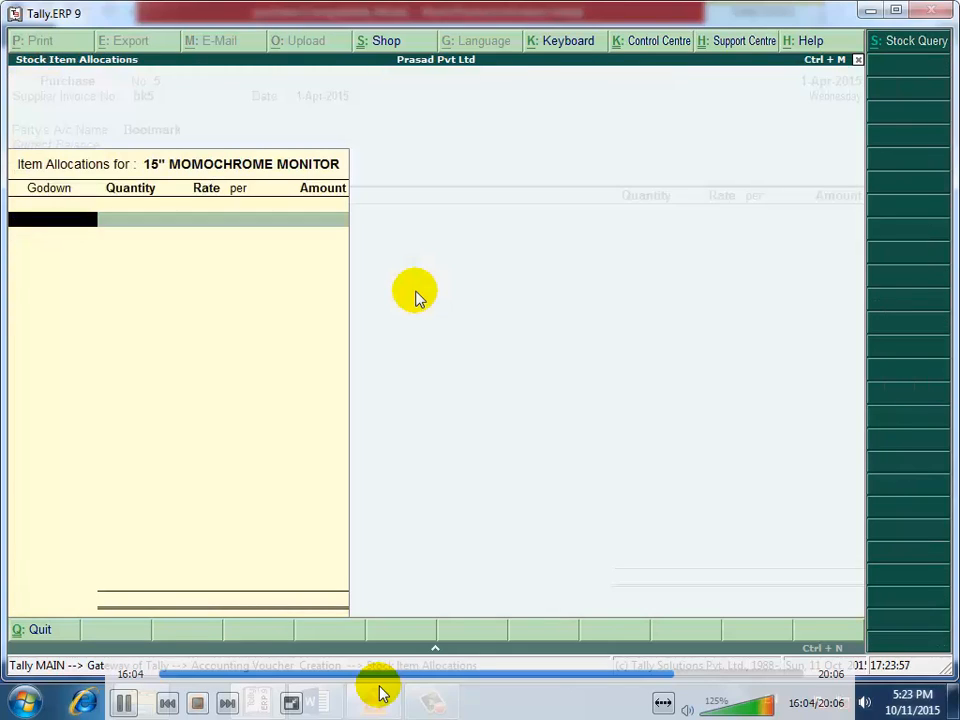
type("M")
key("Down")
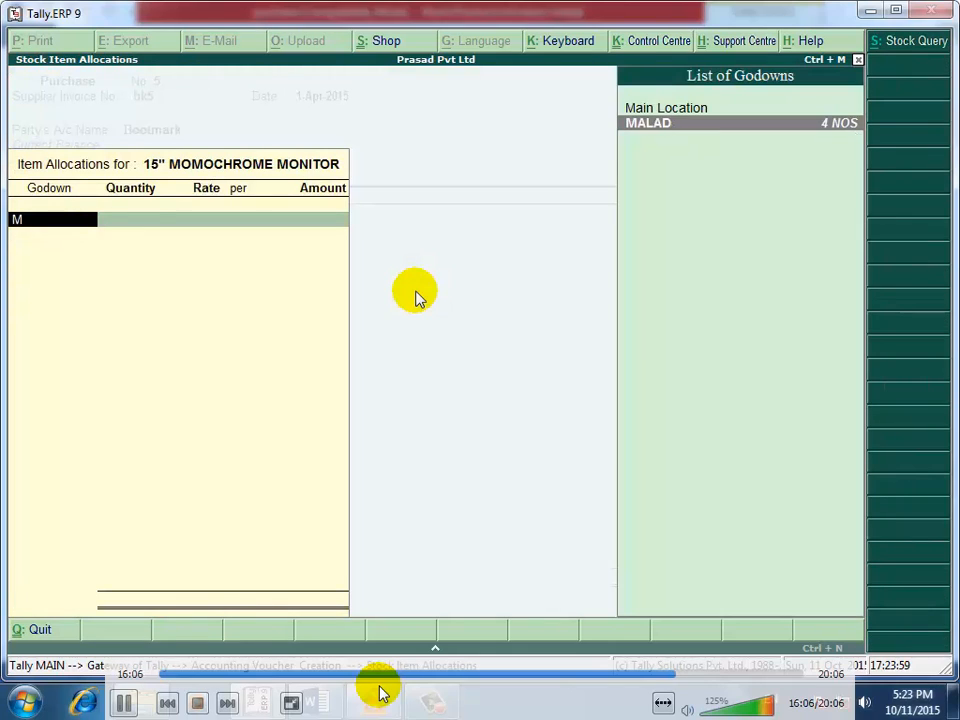
key("Return")
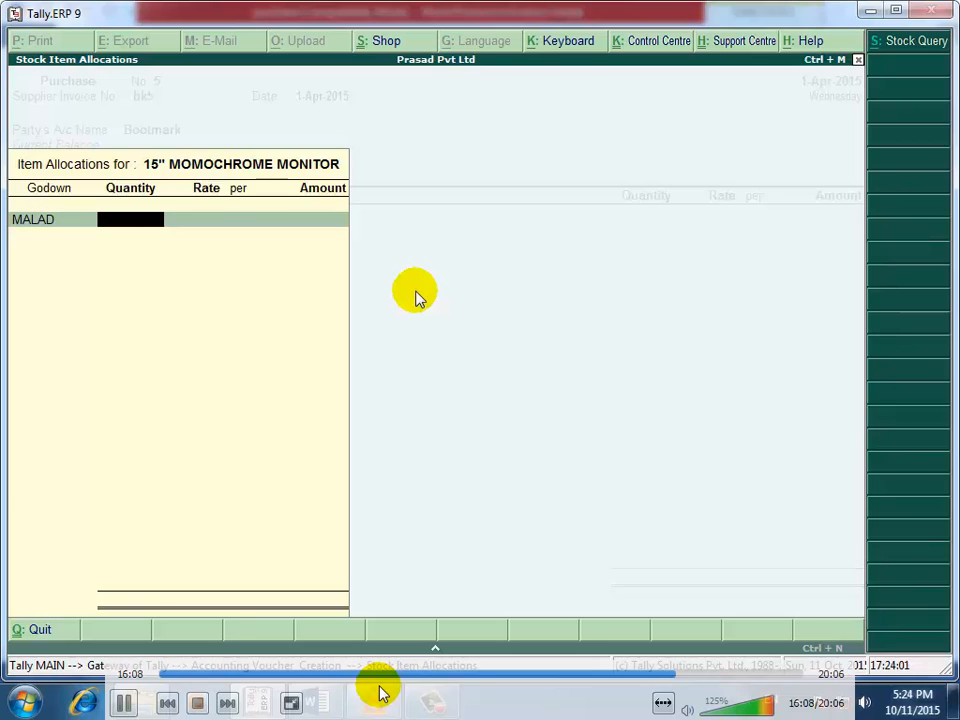
Allocate 3 NOS of the monochrome monitor at a rate of 3,000.00 and finish the voucher's item list.
type("3")
key("Return")
key("Return")
key("Return")
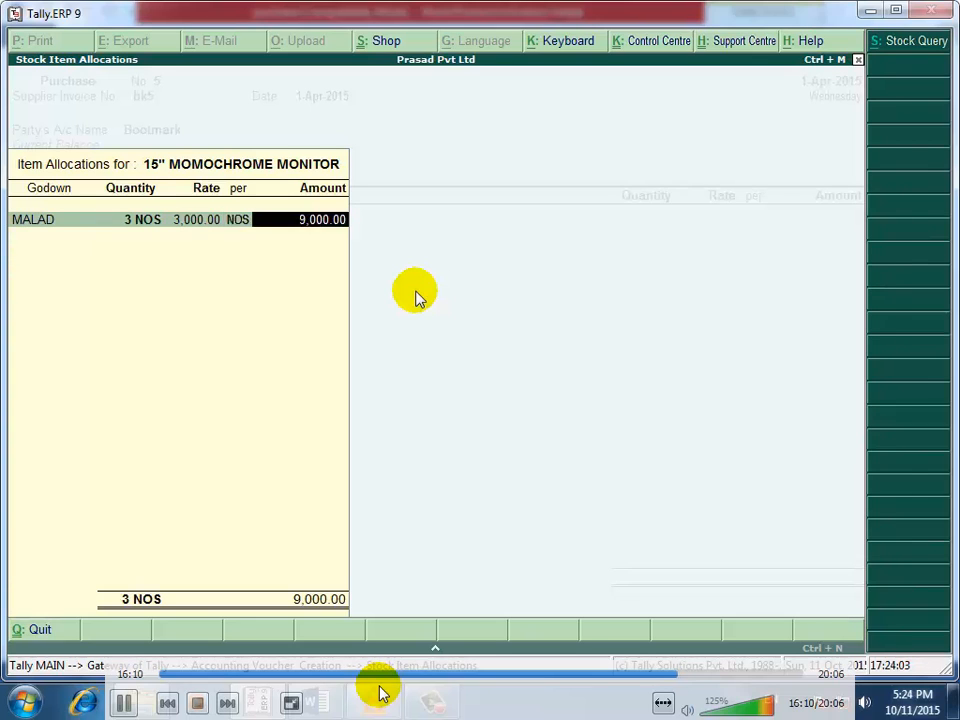
key("Return")
key("Return")
key("Return")
key("Return")
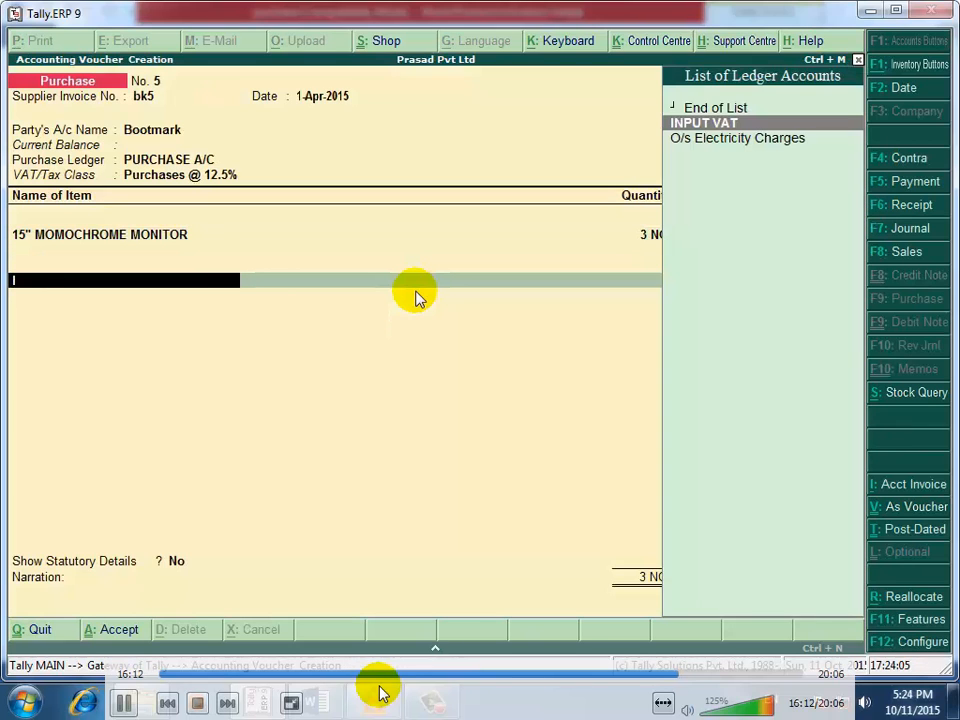
Add the INPUT VAT ledger at 12.50 % to the Bootmark purchase voucher.
key("Return")
key("Return")
key("Return")
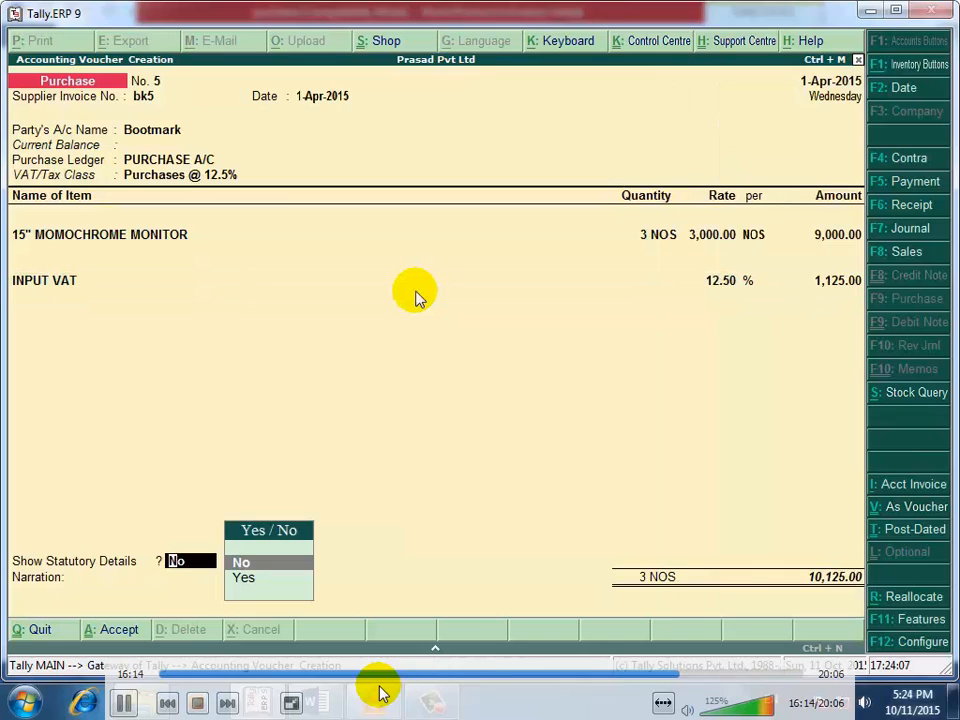
Leave statutory details at No and record Bootmark's bill as New Ref Bk5 with 60 credit days.
key("Return")
key("Return")
key("Return")
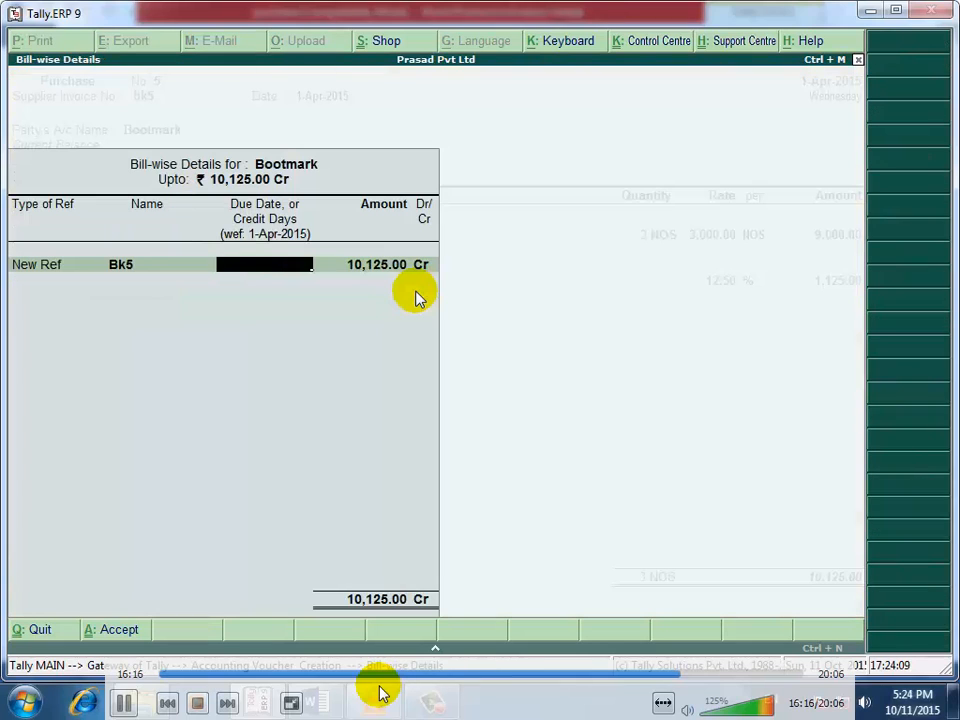
type("60")
key("Return")
key("Return")
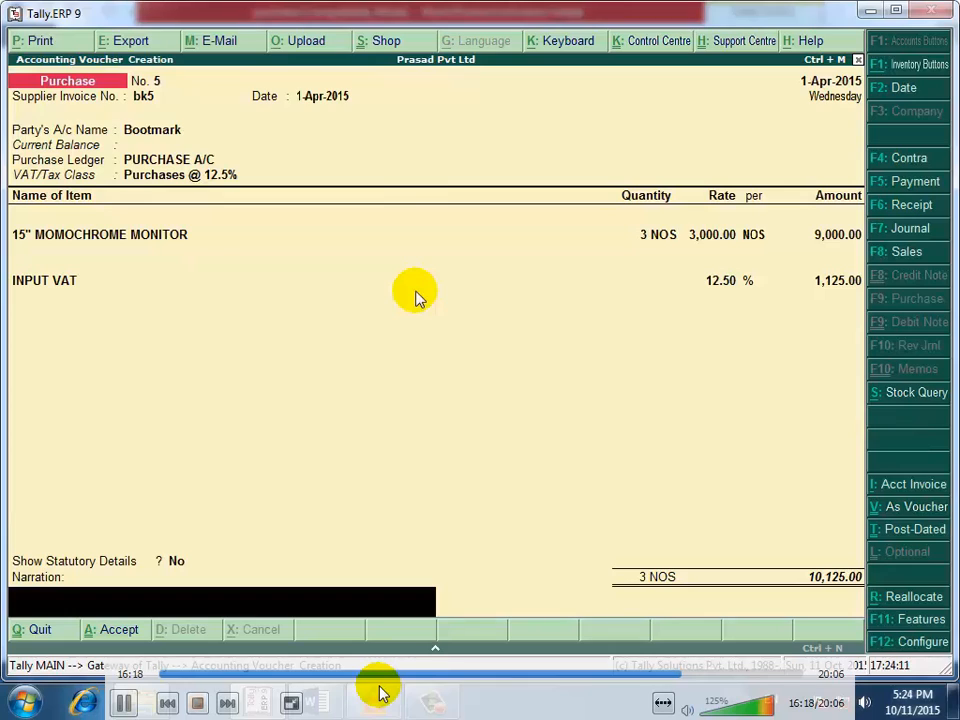
Enter the narration "being goods purchase" and accept the Bootmark purchase voucher.
type("being goods purchase")
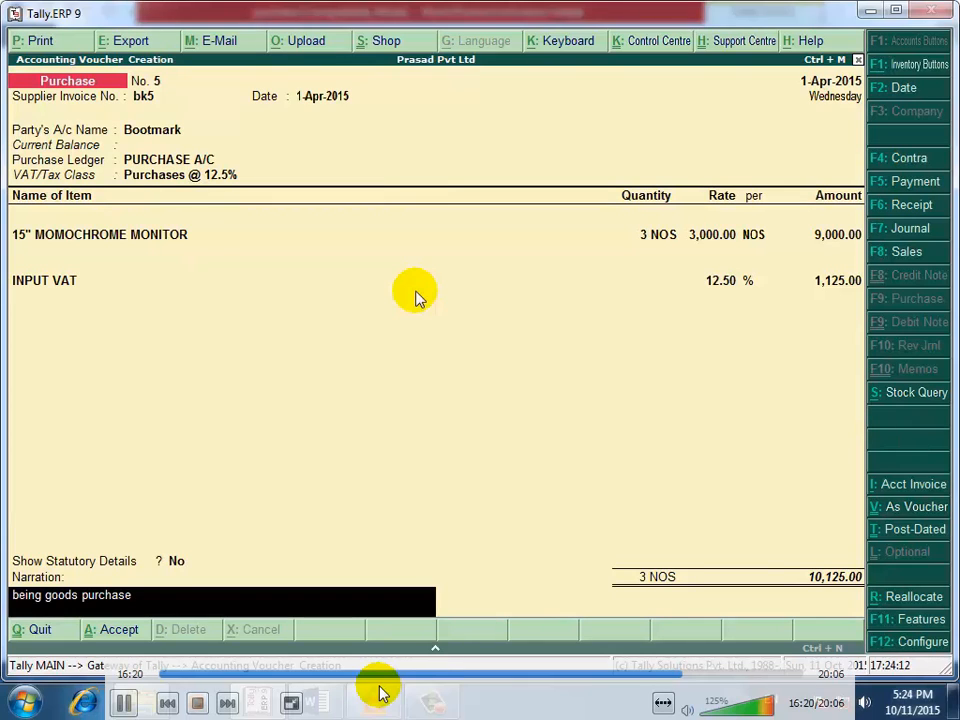
key("Return")
key("Return")
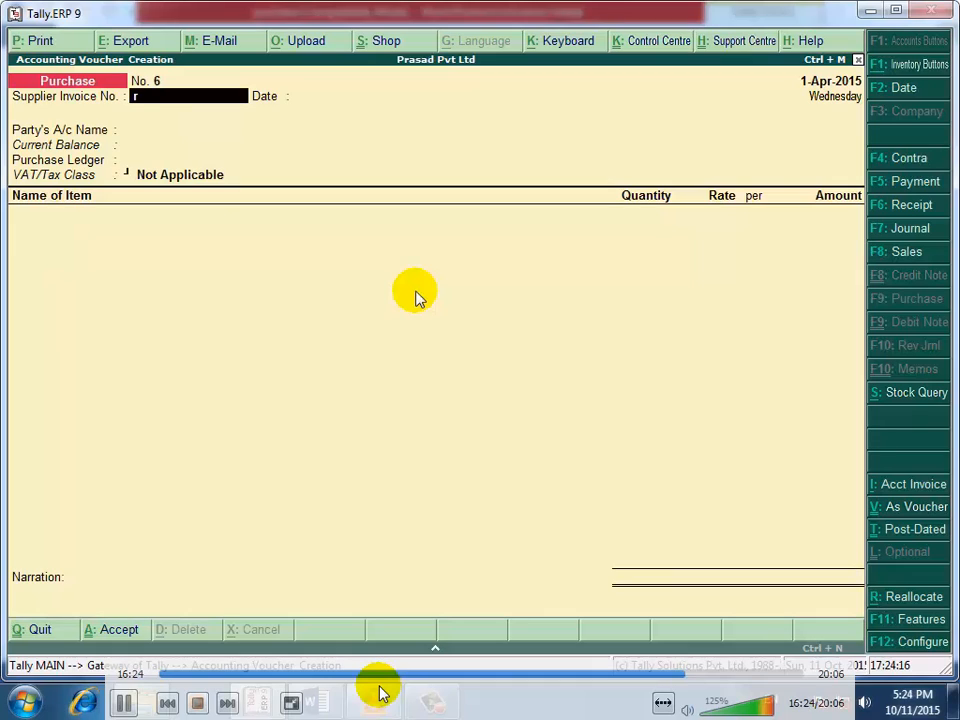
Enter supplier invoice number rl25 dated 1-Apr-2015 on the new purchase voucher.
type("rl25")
key("Return")
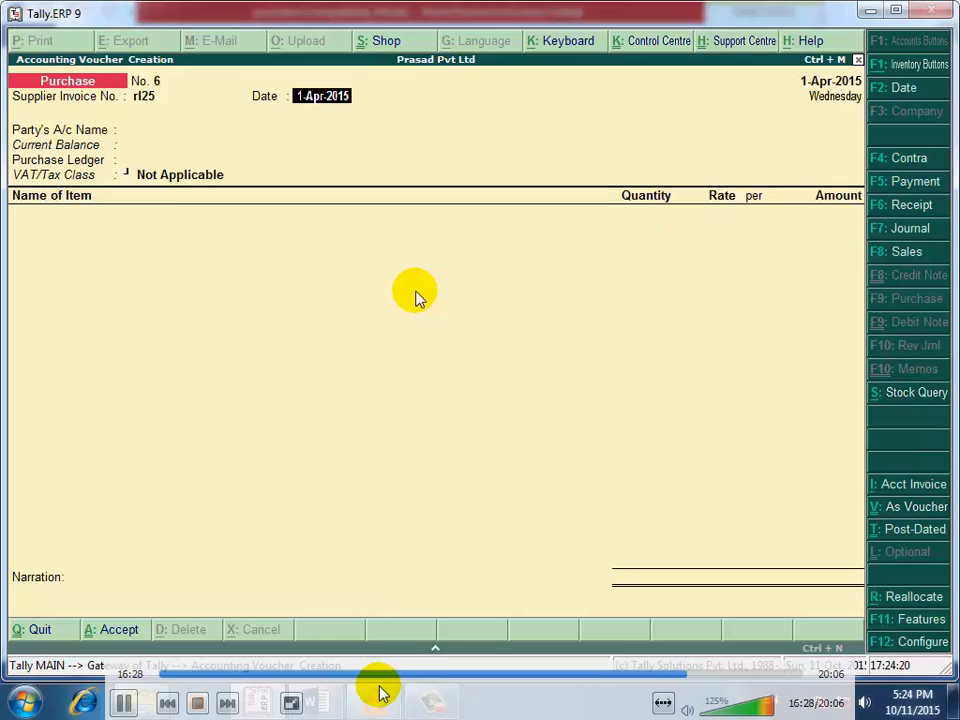
key("Return")
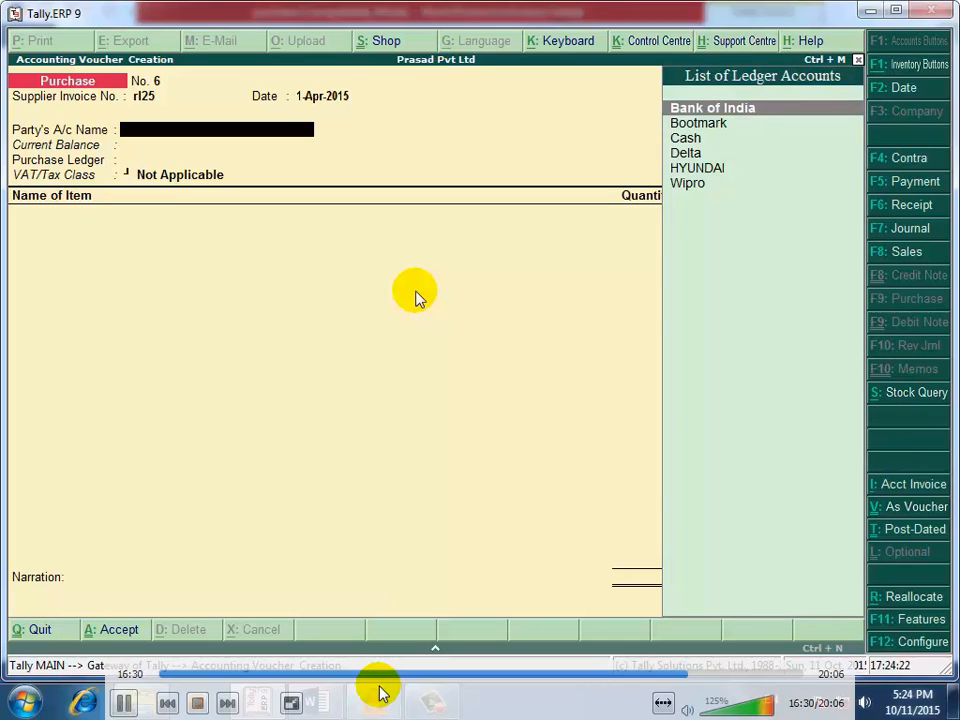
Create a party ledger named Rolta under Sundry Creditors, maintaining balances bill-by-bill and with inventory values not affected.
type("R")
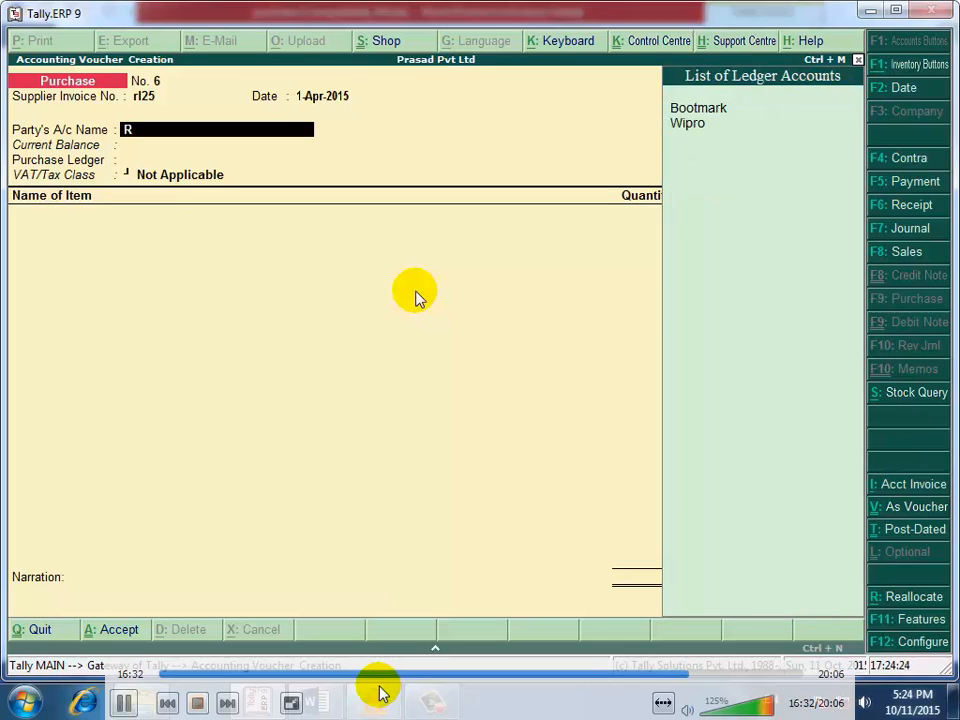
key("alt+c")
type("R")
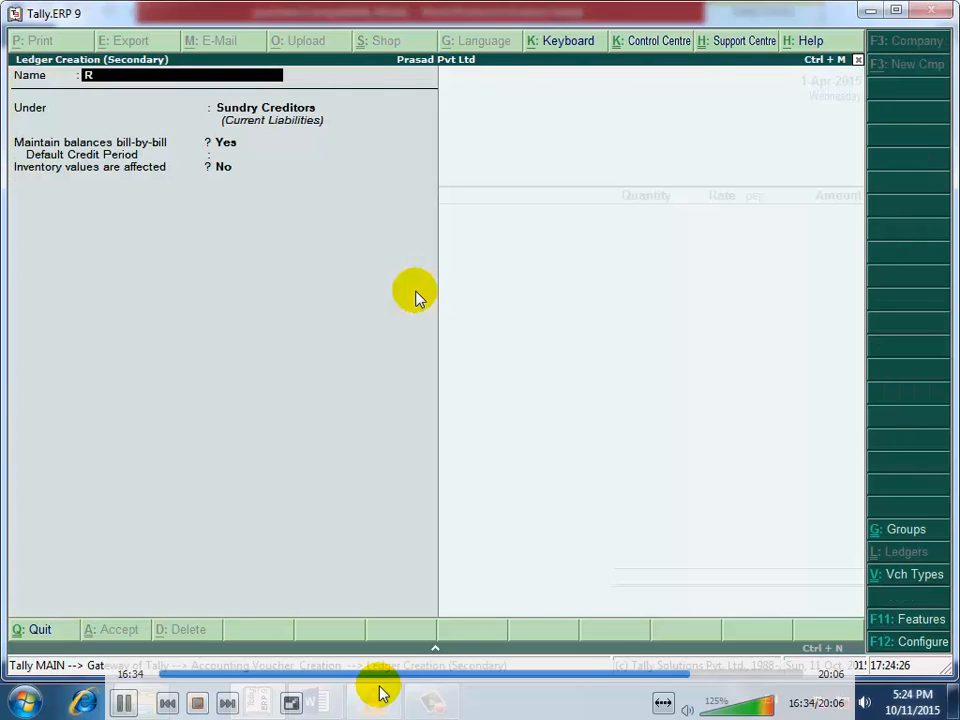
type("olta")
key("Return")
key("Return")
key("Return")
key("Return")
key("Return")
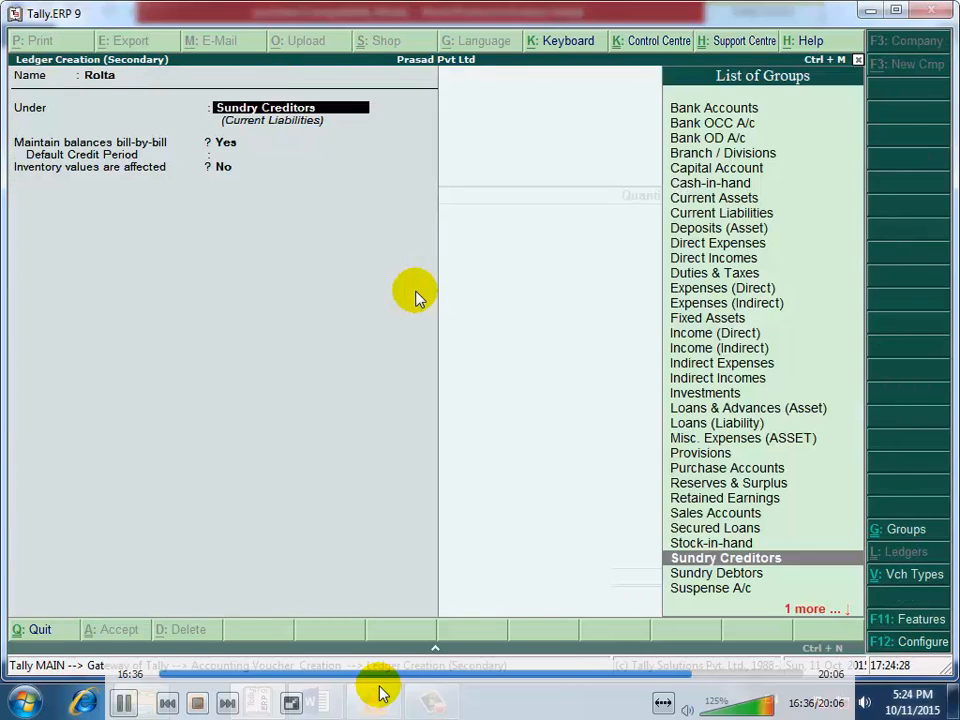
key("Return")
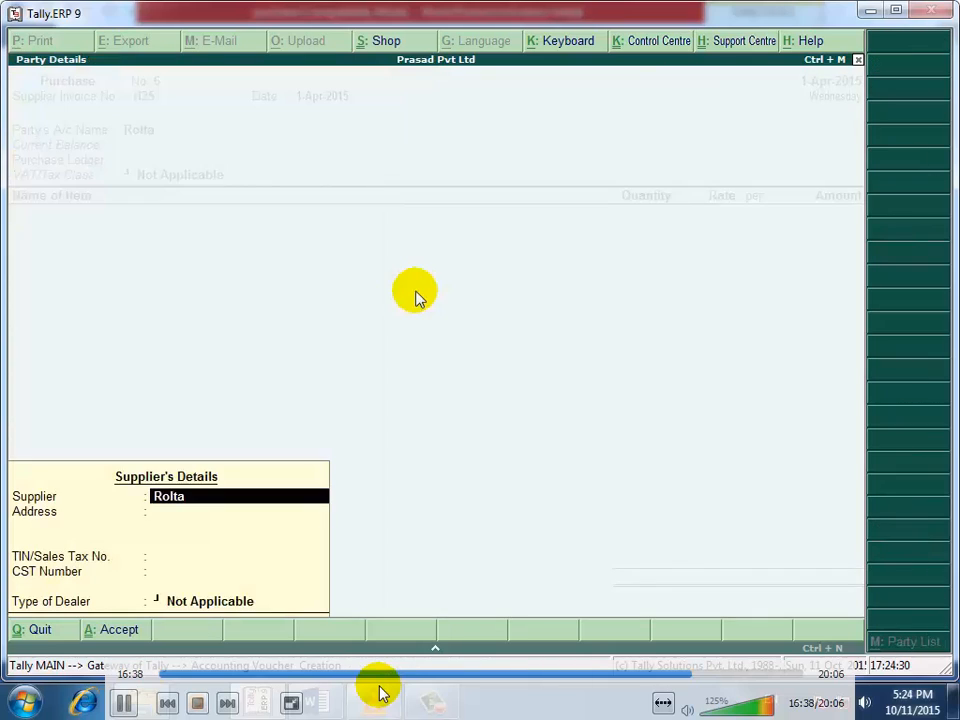
Accept Rolta's supplier details and select PURCHASE A/C as purchase ledger with VAT/Tax class Purchases @ 12.5%.
key("Return")
key("Return")
key("Return")
key("Return")
key("Return")
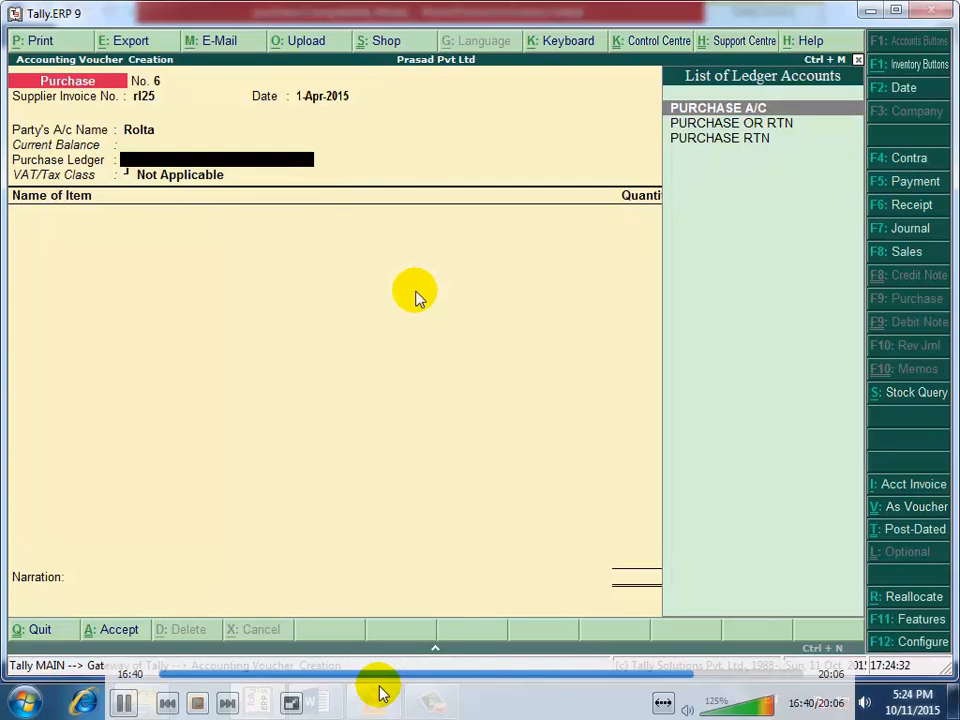
key("Return")
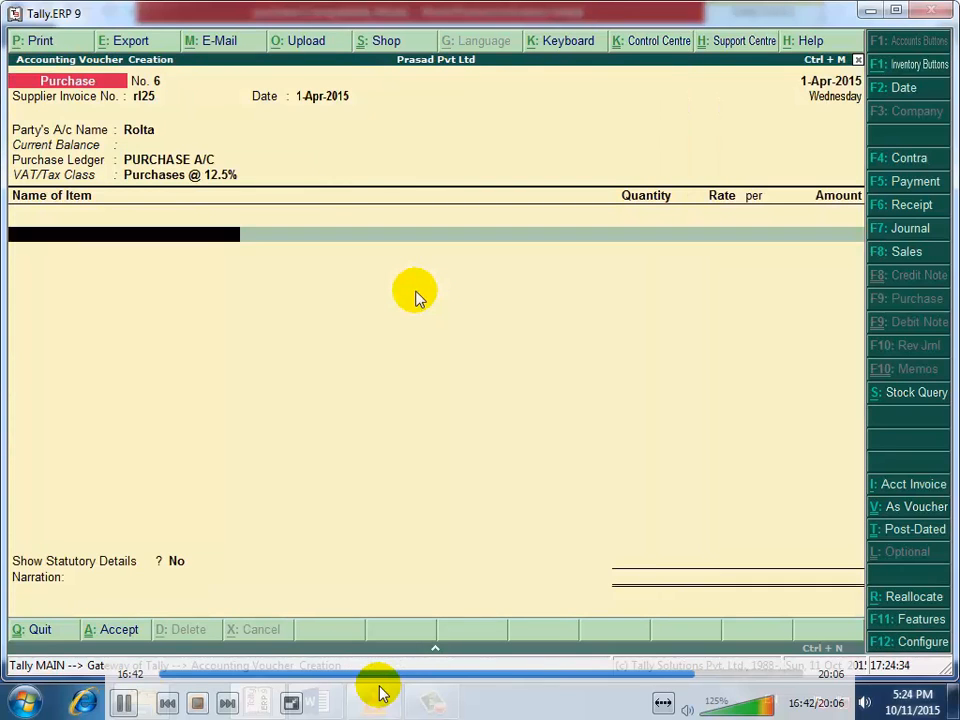
Add 5 NOS of 21" COLOUR MONITOR at 5,500.00 each, allocated to the MALAD godown, and end the item list.
type("21")
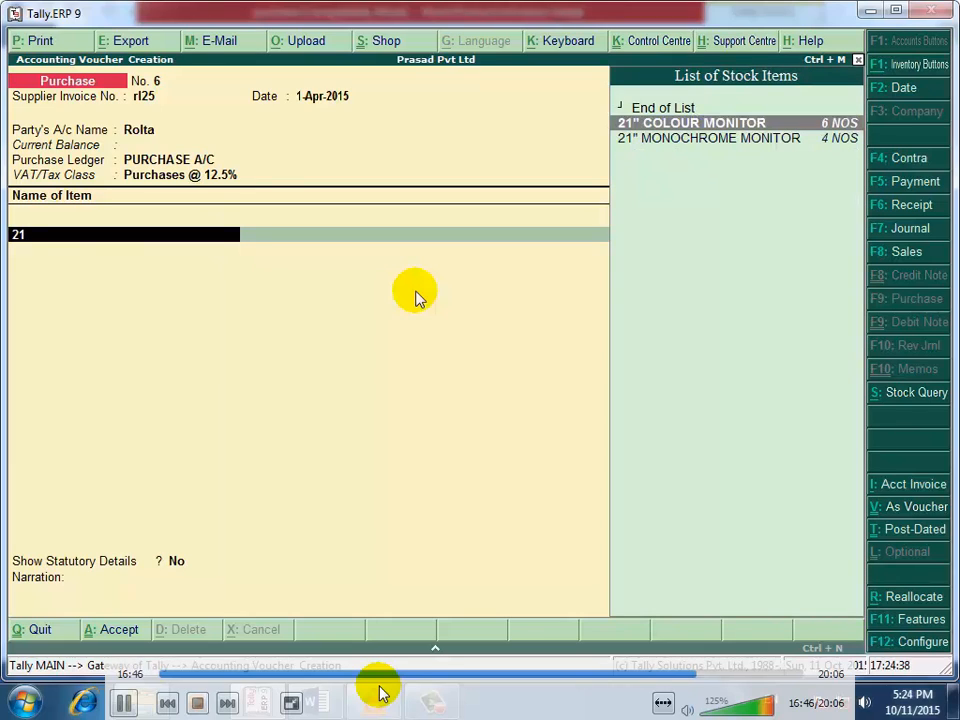
key("Return")
type("M")
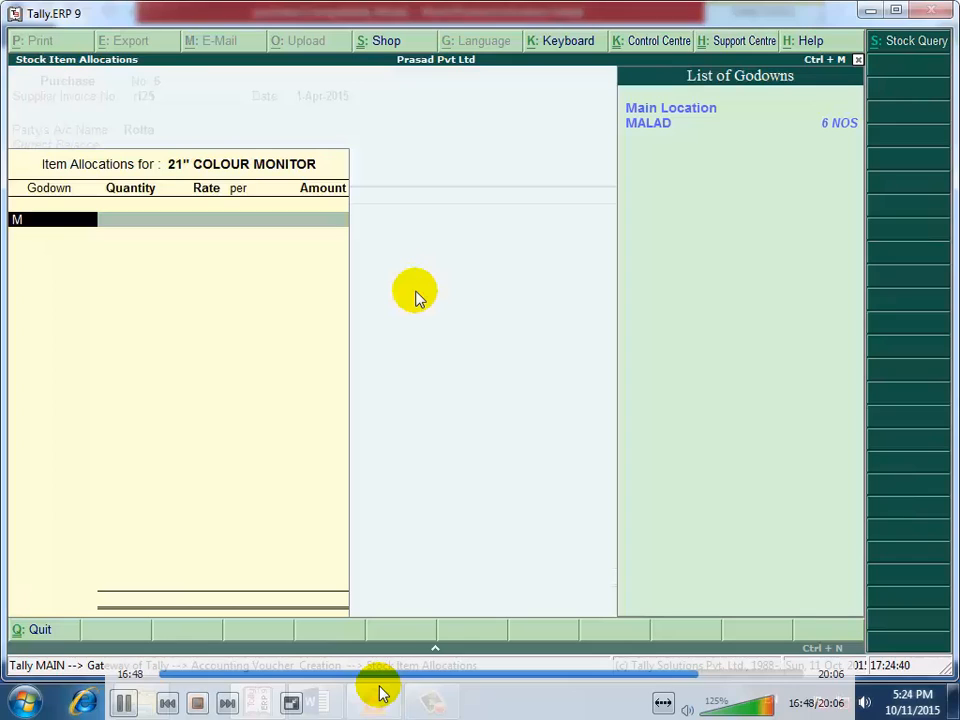
key("Return")
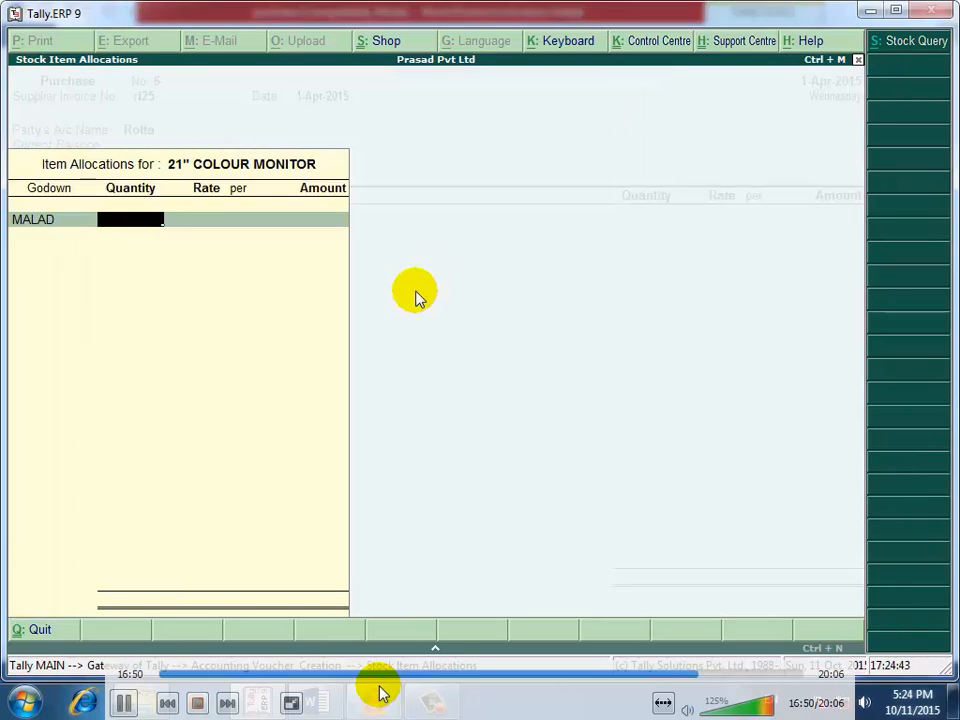
type("5")
key("Return")
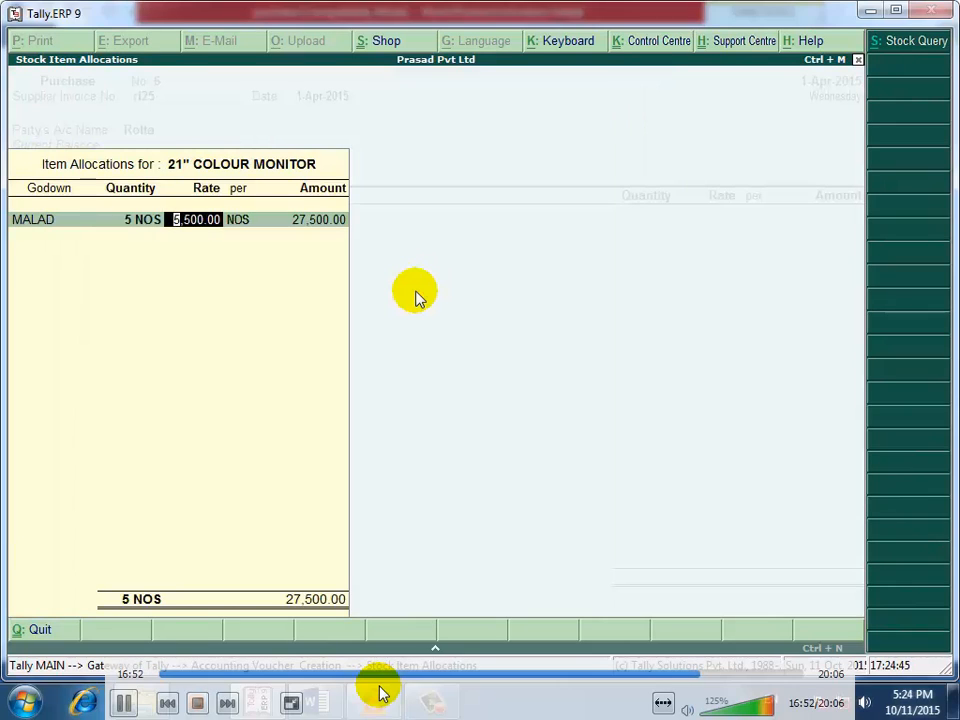
key("Return")
key("Return")
key("Return")
key("Return")
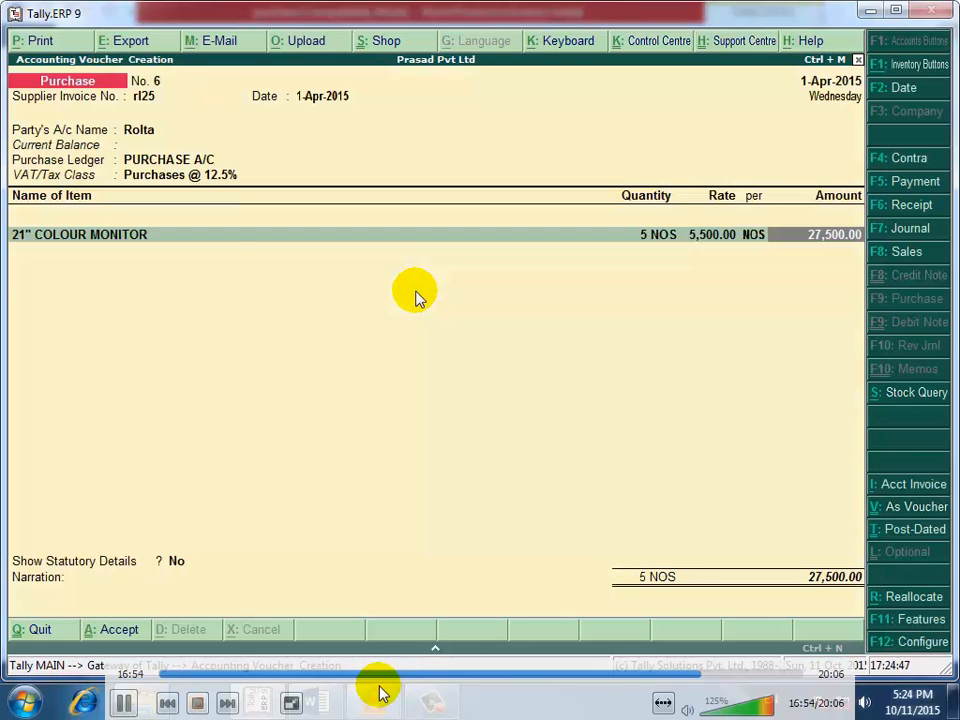
key("Return")
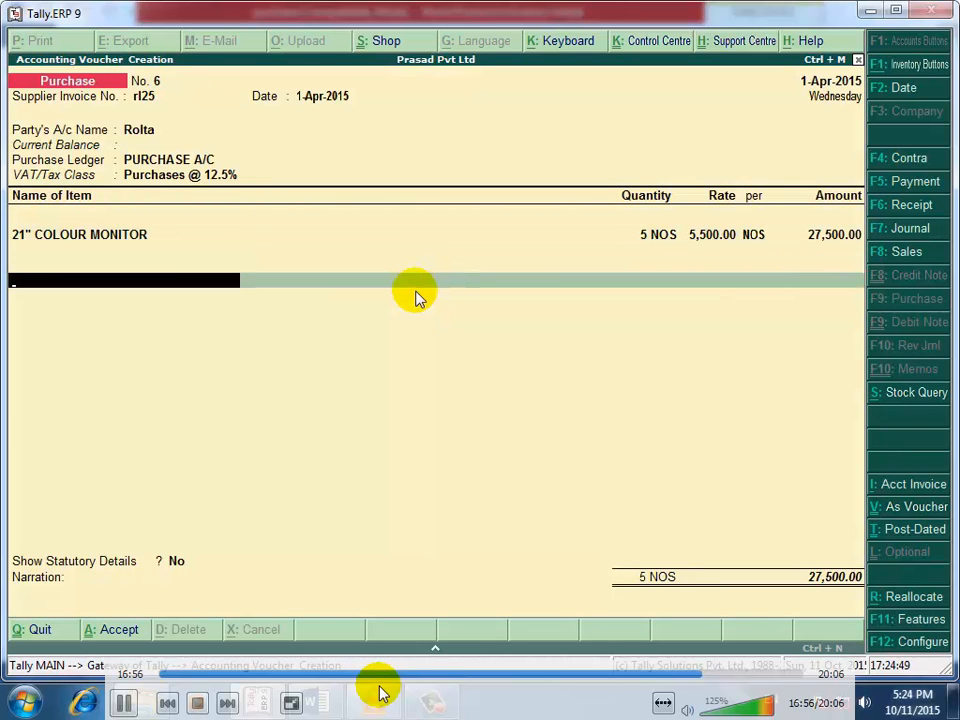
Add the INPUT VAT ledger at 12.50 % to the Rolta purchase voucher.
key("Return")
key("Return")
key("Return")
key("Return")
key("Return")
key("Return")
key("Return")
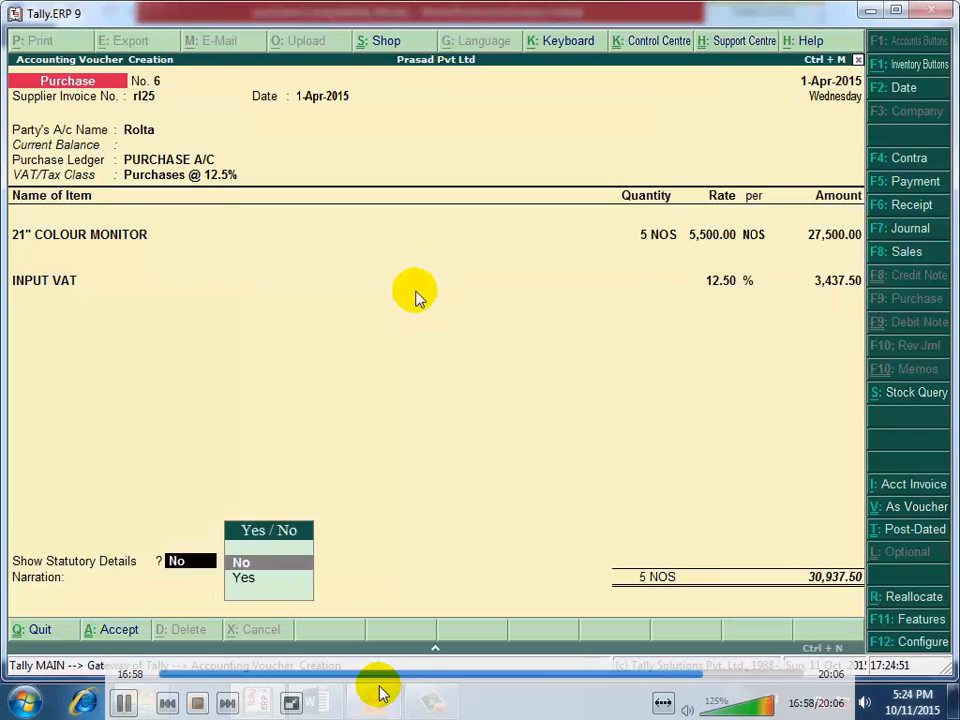
Leave statutory details at No and record Rolta's bill as New Ref Rl25 with 60 credit days.
key("Return")
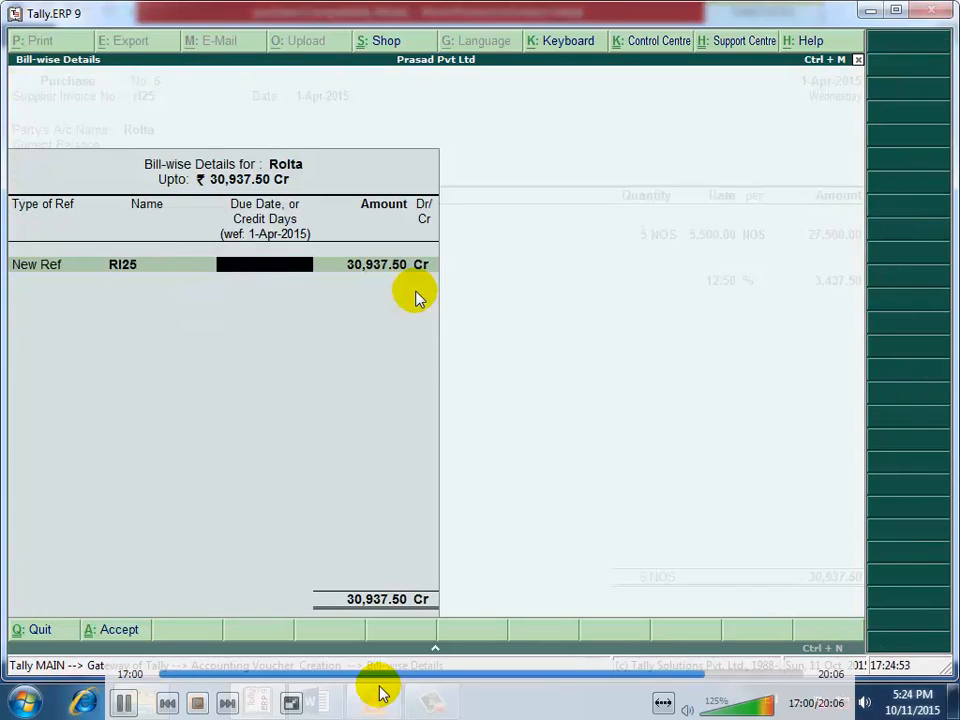
type("60")
key("Return")
key("Return")
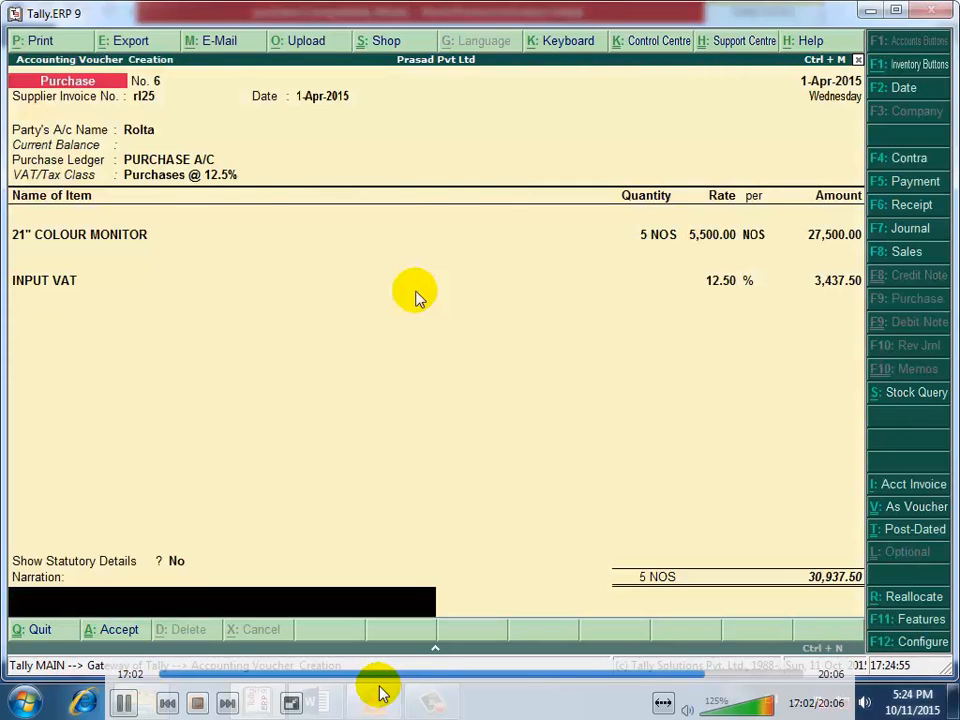
Enter the narration "being goods purchase" and accept the Rolta purchase voucher.
type("being goods purchase")
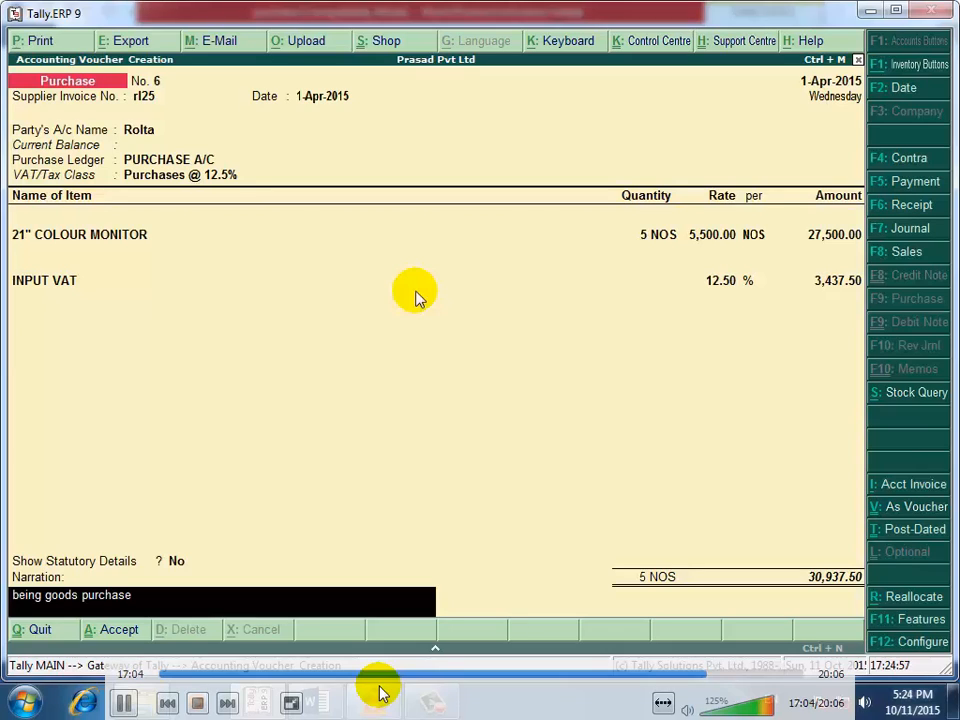
key("Return")
key("Return")
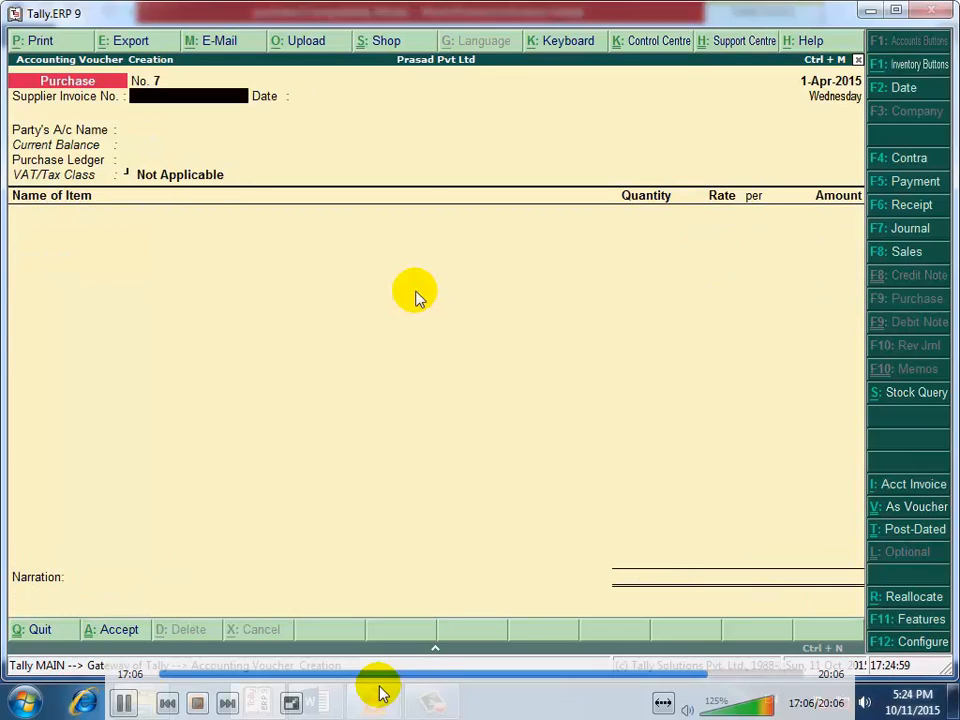
Enter supplier invoice number dm8 dated 1-Apr-2015 on the new purchase voucher.
type("dm8")
key("Return")
key("Return")
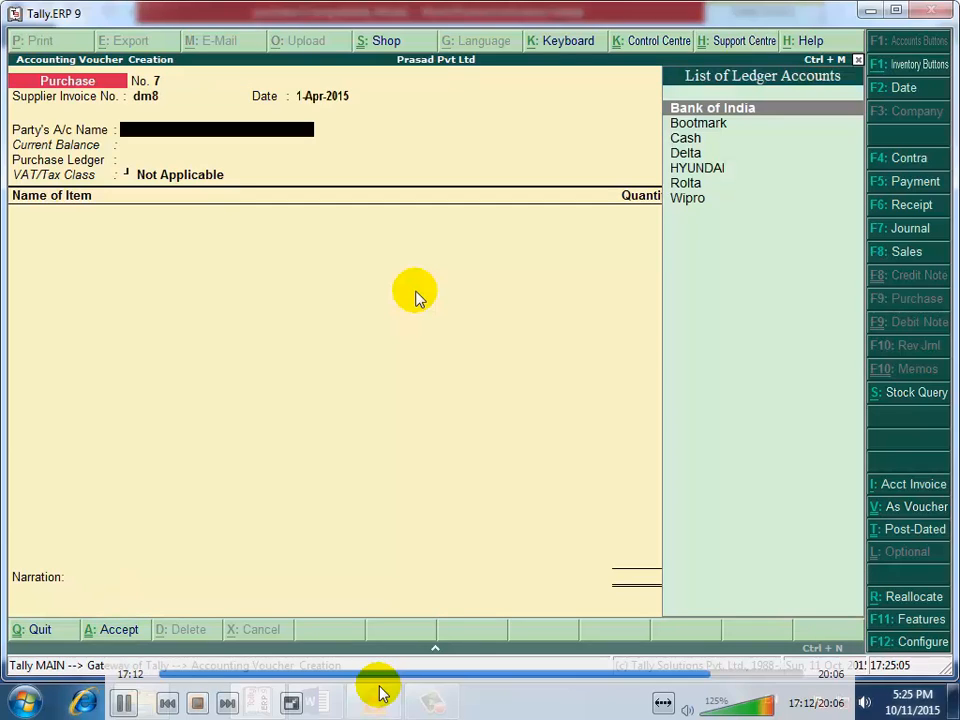
Select Delta as the party, accept its supplier details and choose PURCHASE A/C with VAT/Tax class Purchases @ 12.5%.
type("D")
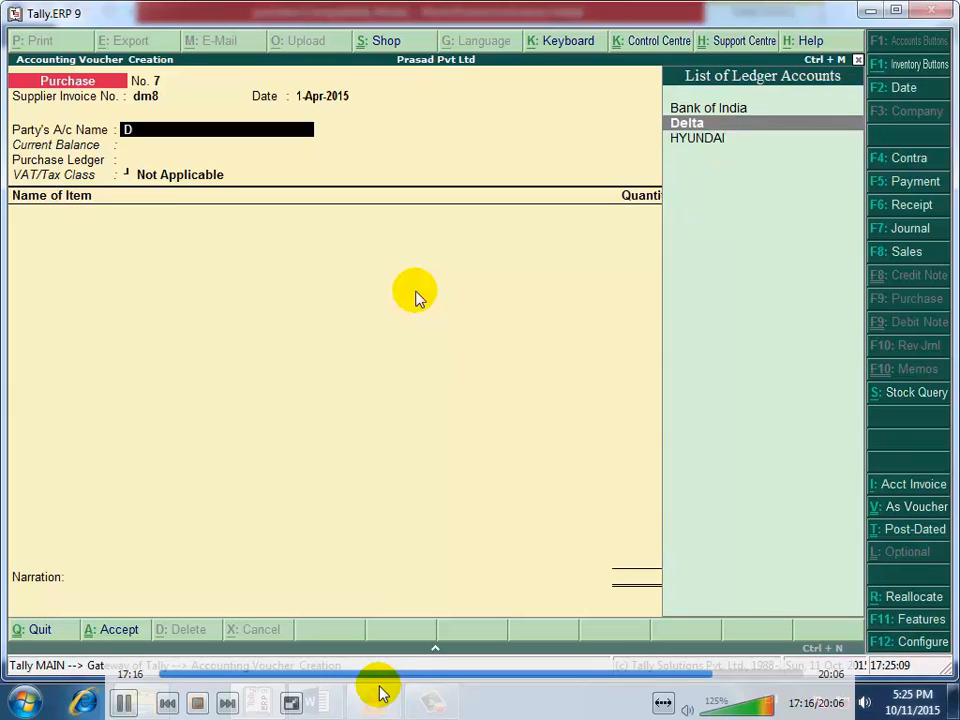
key("Return")
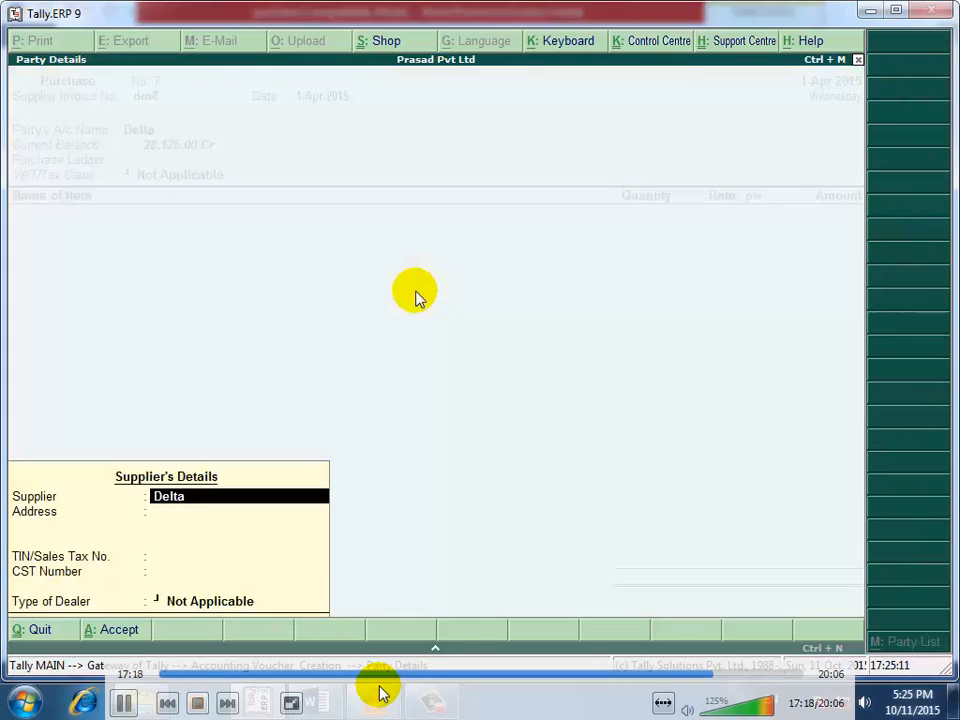
key("Return")
key("Return")
key("Return")
key("Return")
key("Return")
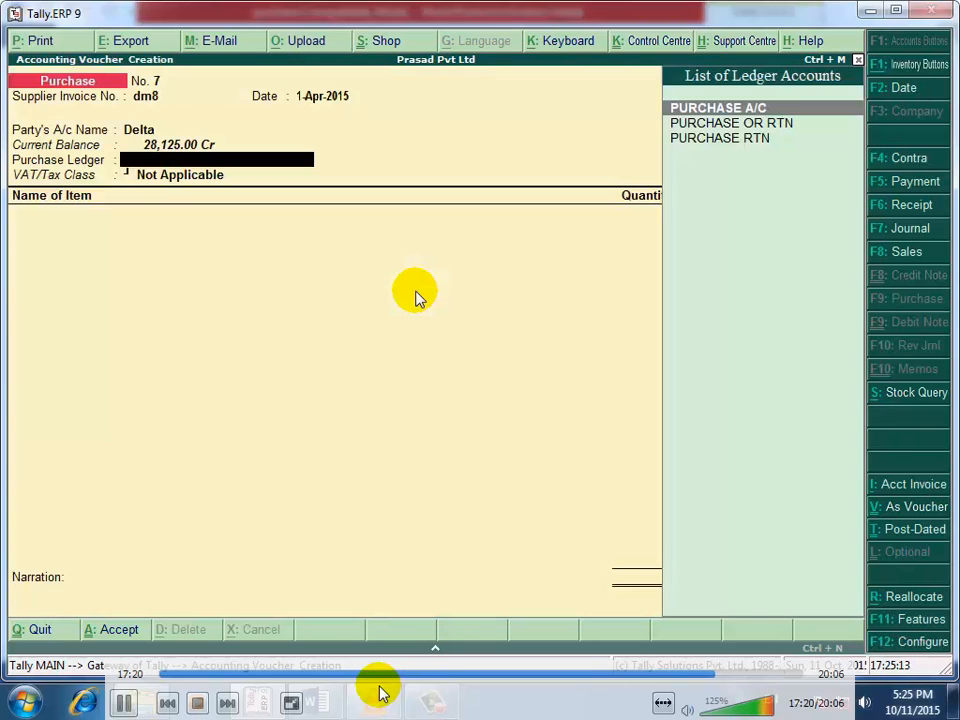
key("Return")
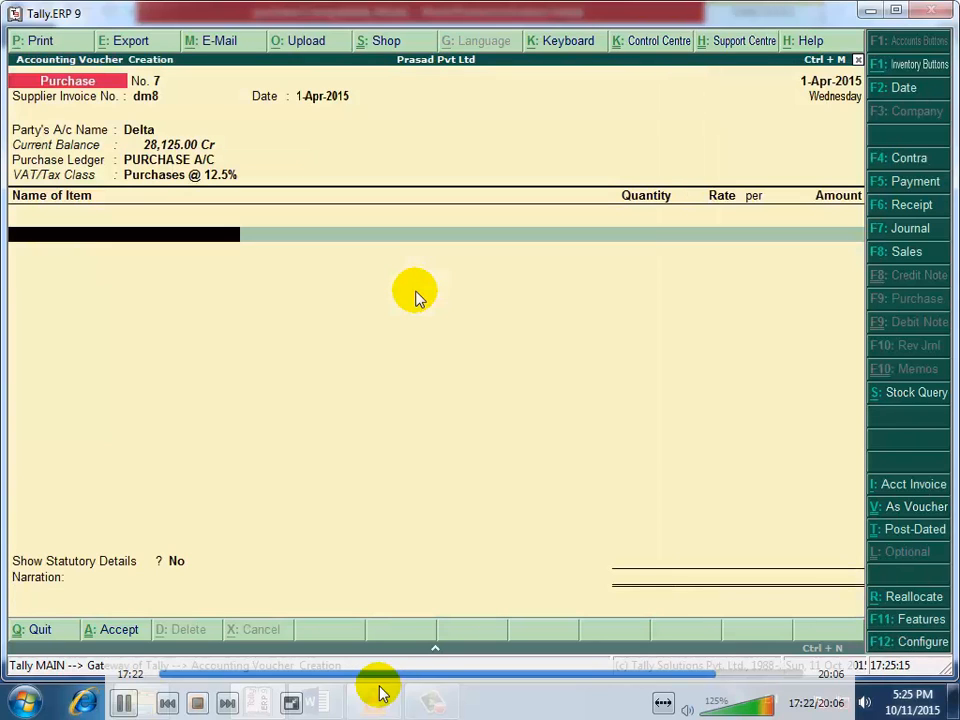
Add 3 NOS of 21" MONOCHROME MONITOR at 3,500.00 each, allocated to the MALAD godown.
type("21")
key("Down")
key("Down")
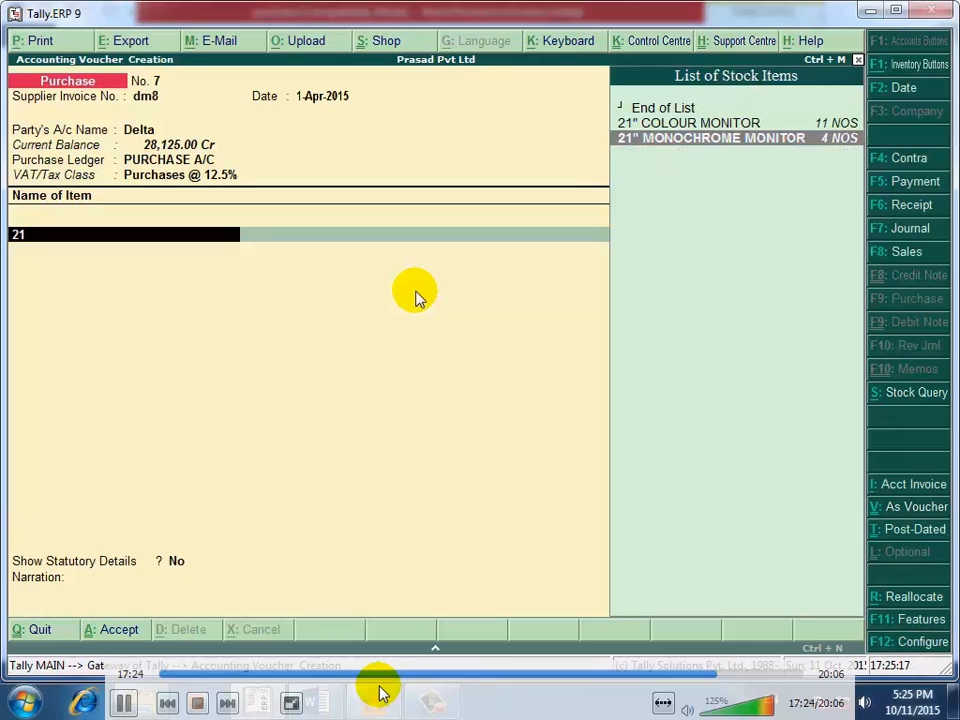
key("Return")
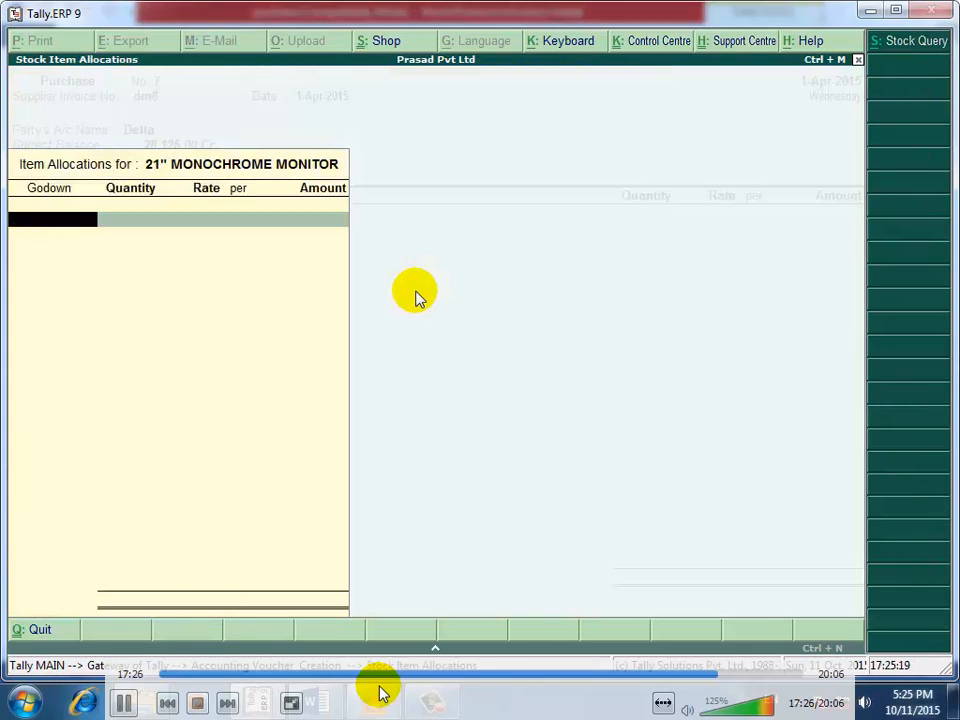
type("M")
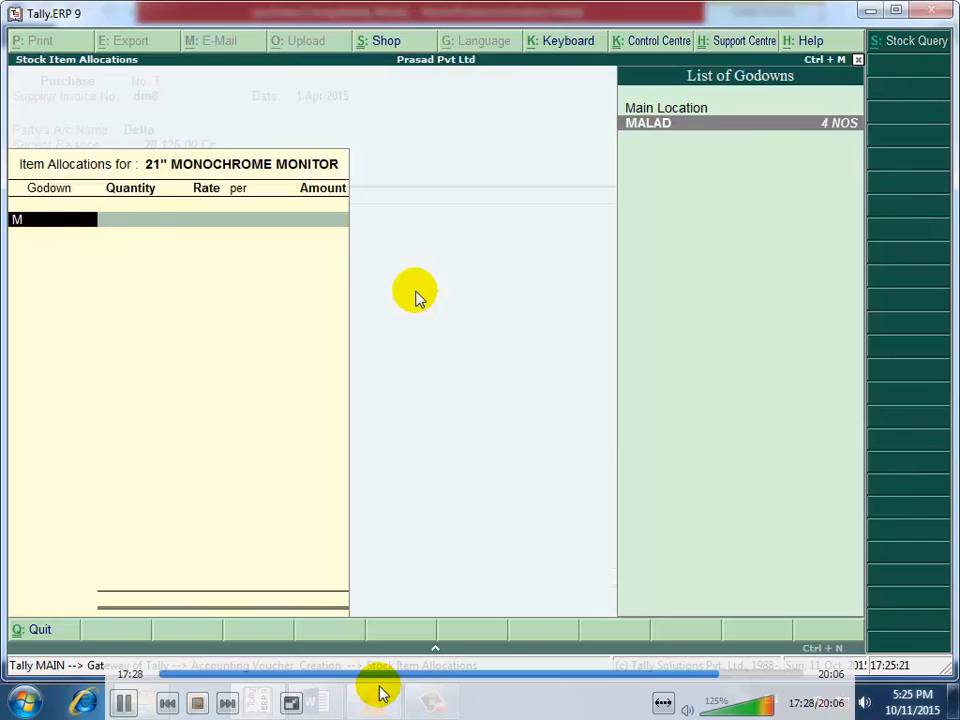
key("Return")
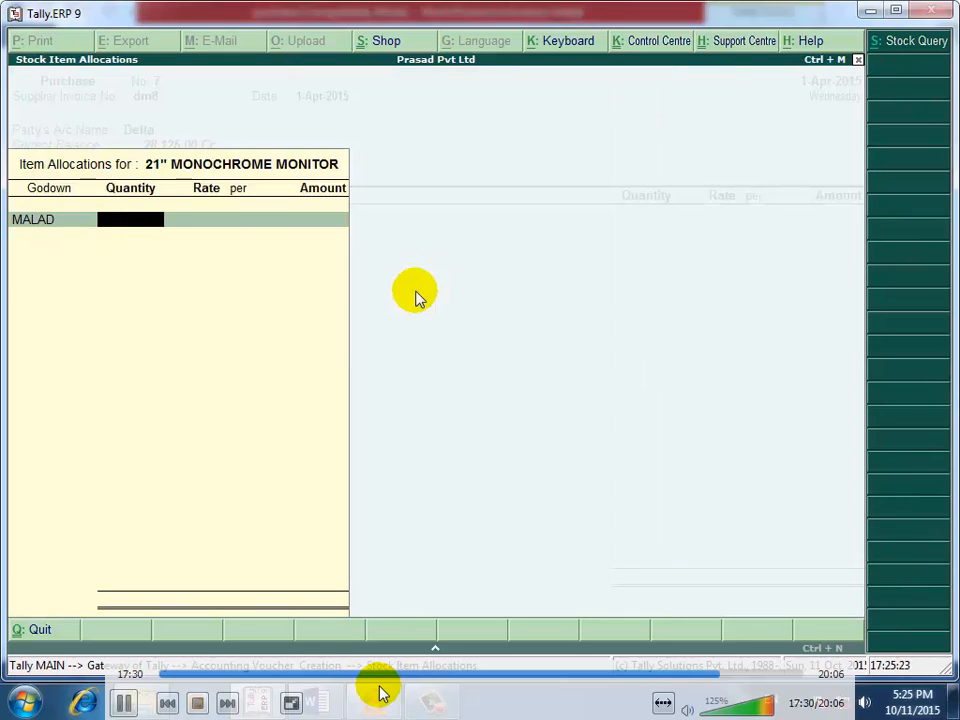
type("3")
key("Return")
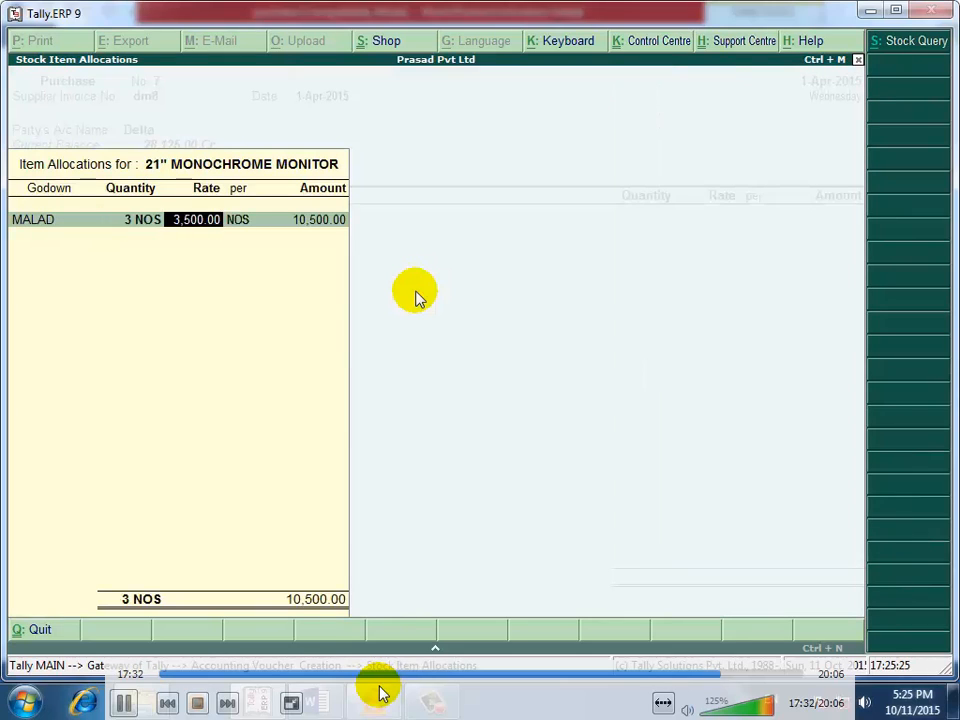
key("Return")
key("Return")
key("Return")
key("Return")
key("Return")
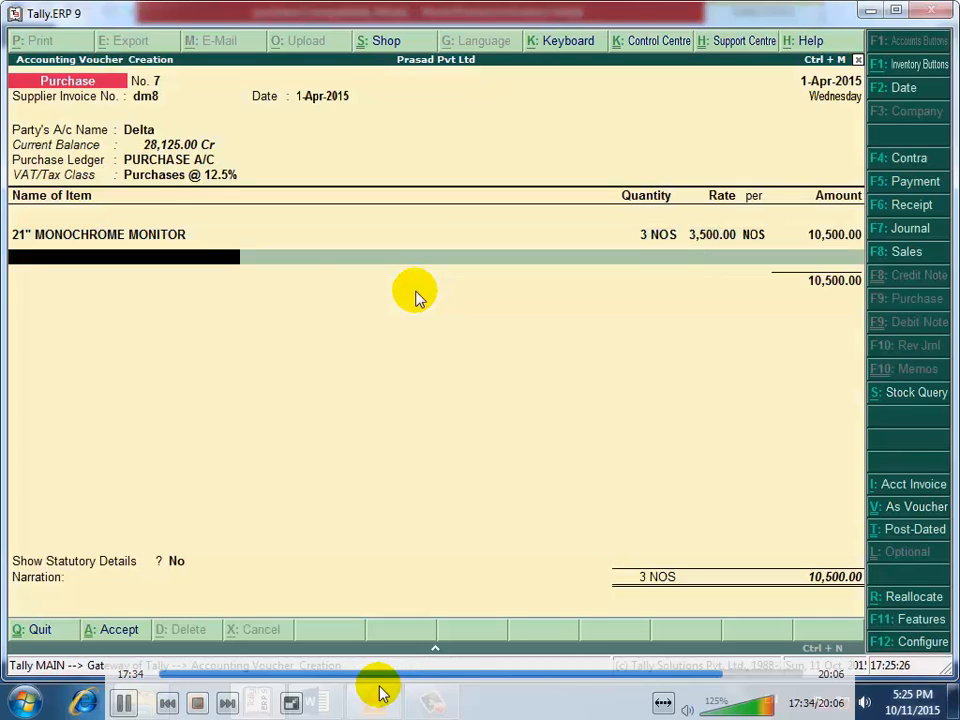
End the item list and add the INPUT VAT ledger to the Delta purchase voucher.
key("Return")
type("I")
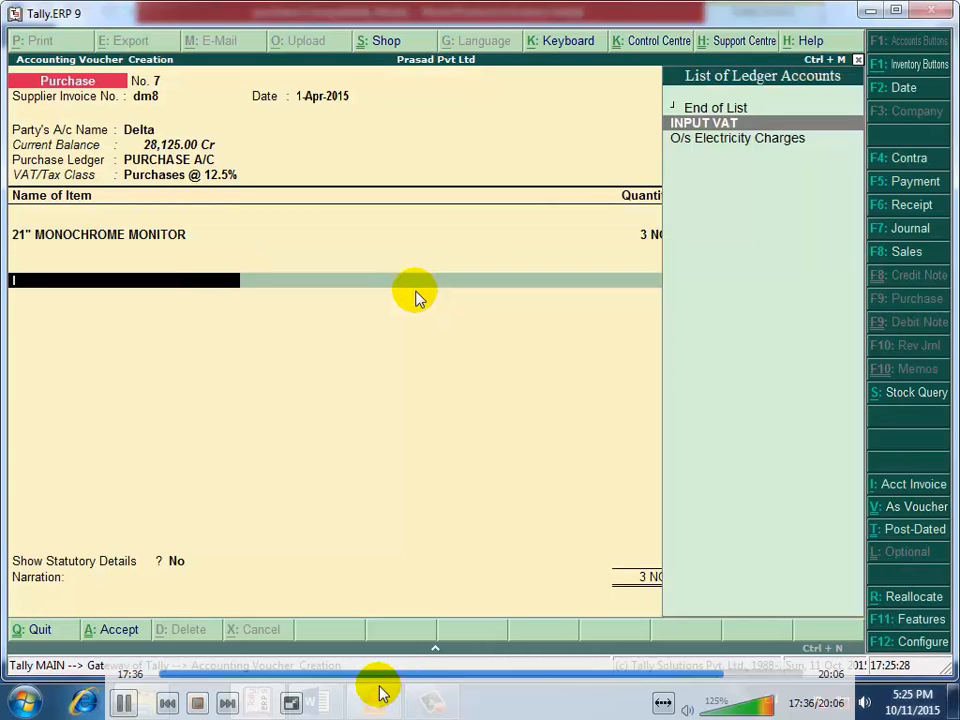
key("Return")
key("Return")
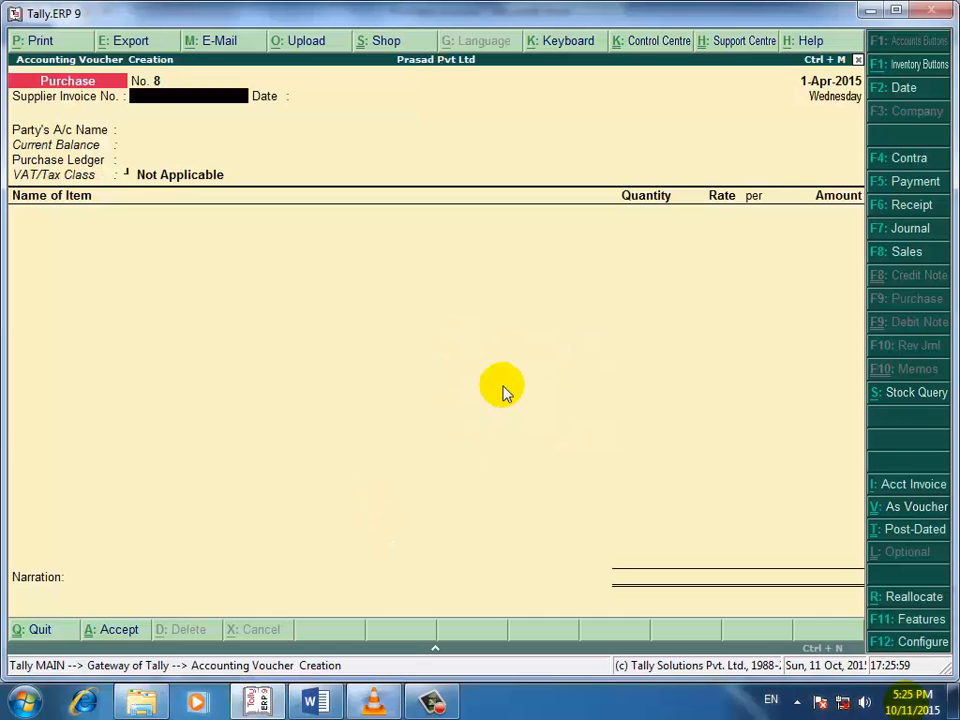
Quit purchase voucher creation and open the Display reports from the Gateway of Tally.
key("Escape")
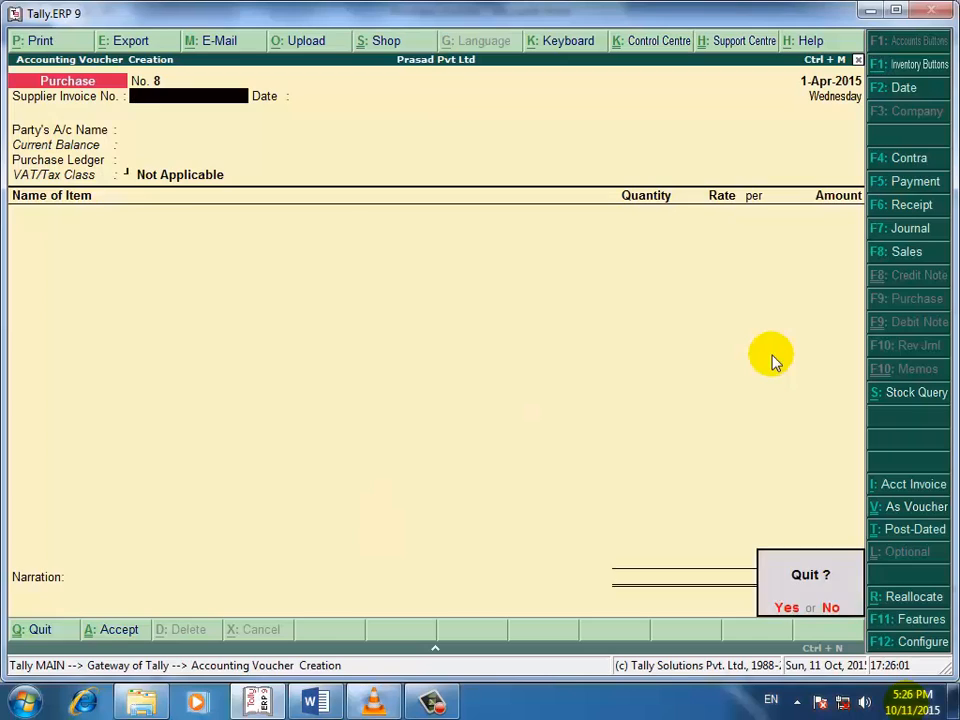
key("y")
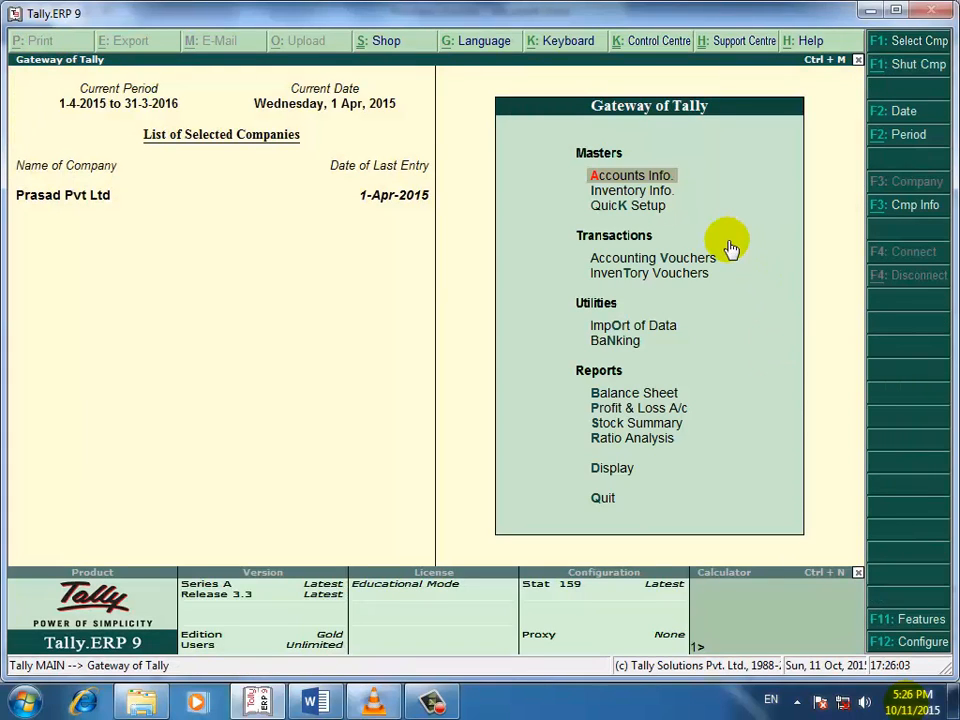
key("Down")
key("Down")
key("Down")
key("Down")
key("Down")
key("Down")
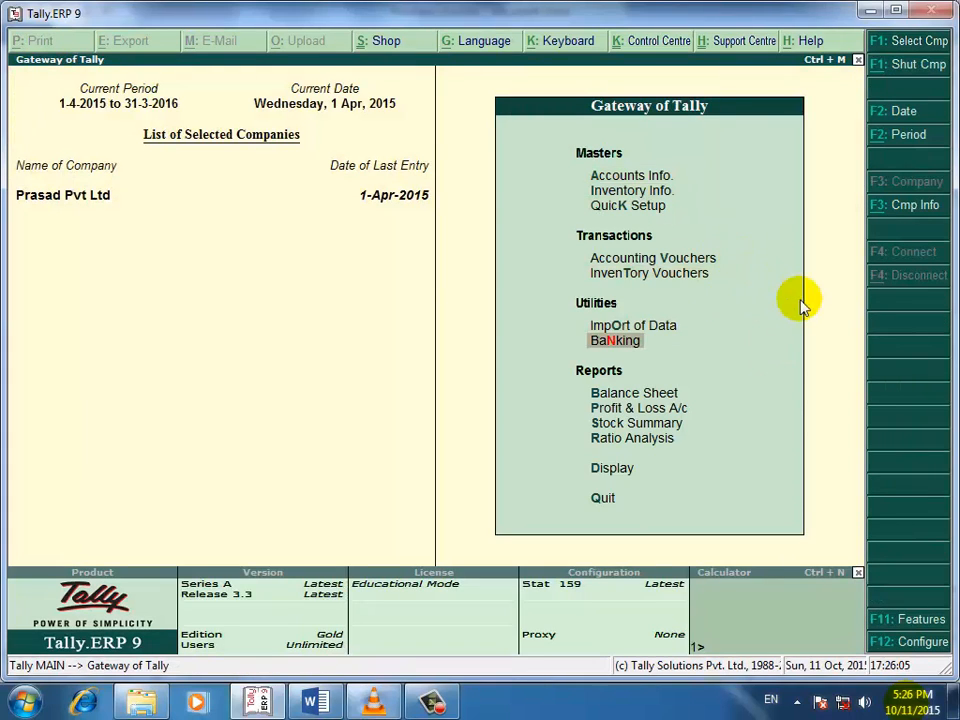
key("Down")
key("Down")
key("Down")
key("Down")
key("Down")
left_click(611, 472)
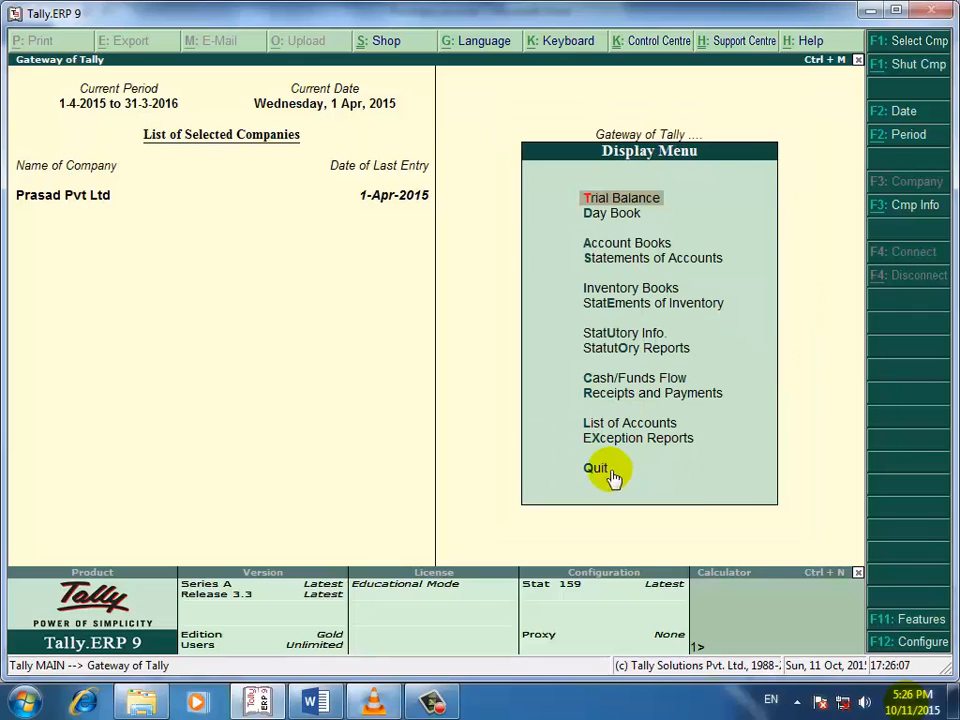
key("Down")
key("Down")
key("Down")
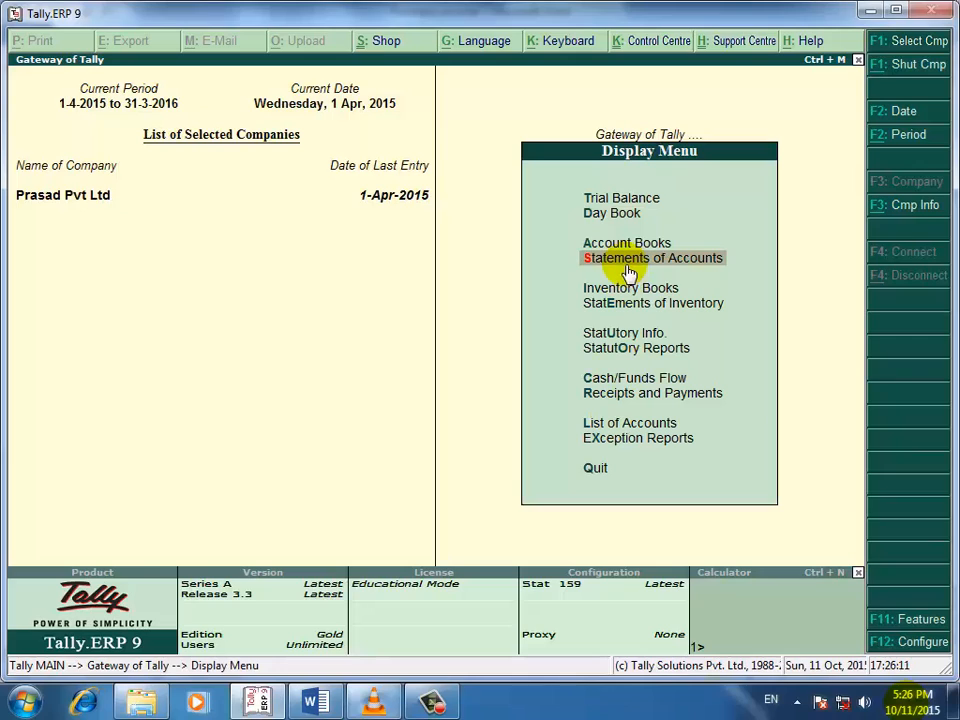
left_click(629, 272)
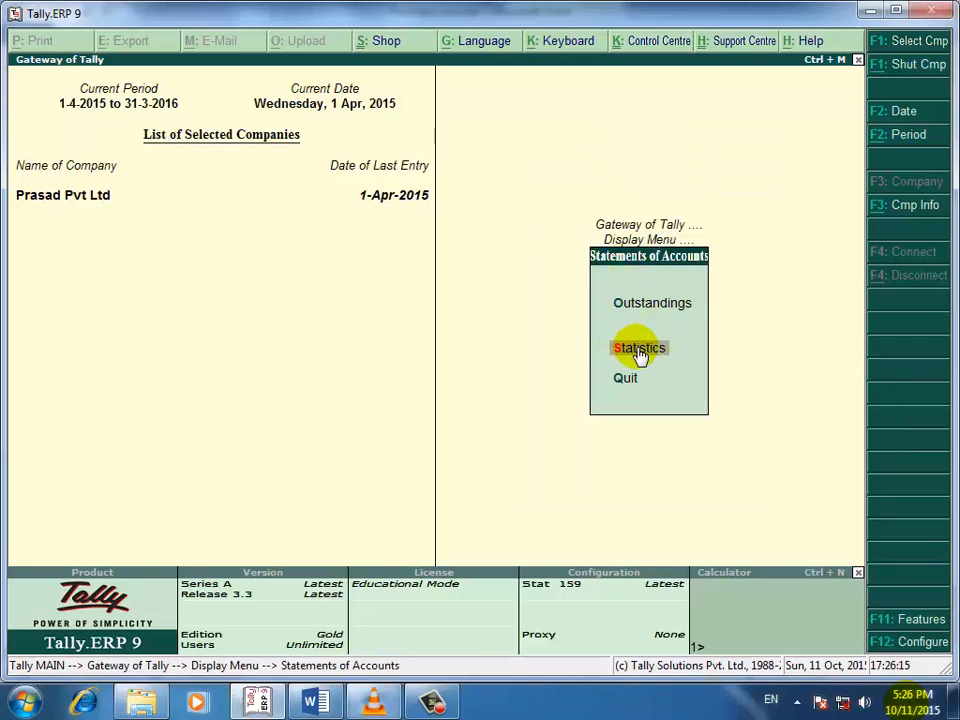
key("Escape")
key("Escape")
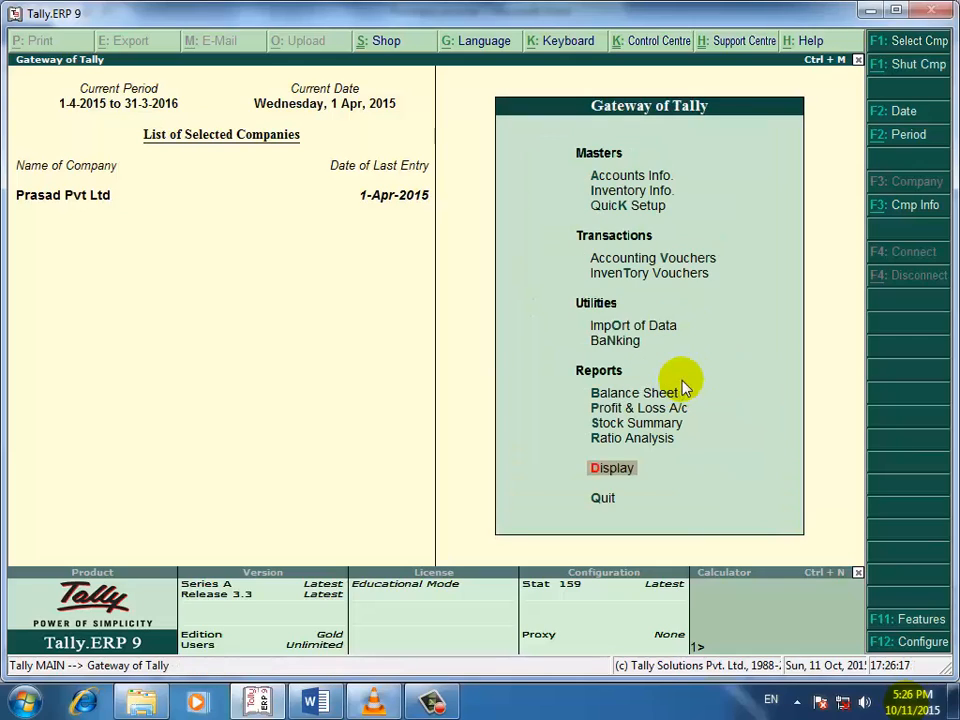
Open the Display reports again from the Gateway of Tally and go to Statements of Accounts.
key("Down")
key("Down")
key("Down")
key("Down")
key("Down")
key("Down")
key("Down")
key("Down")
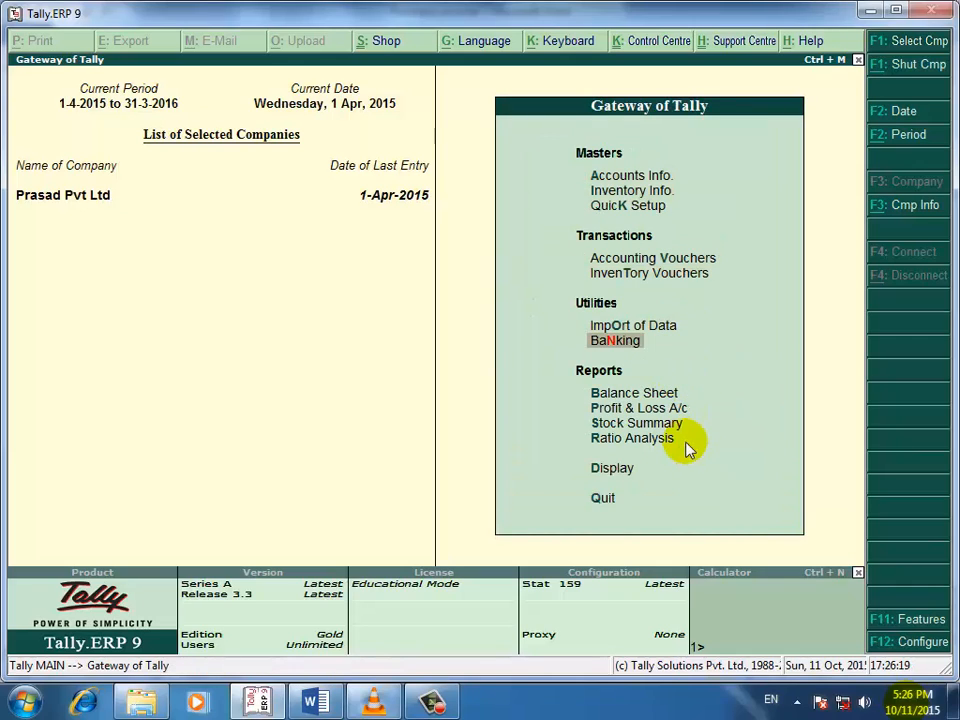
key("Down")
key("Down")
key("Down")
key("Down")
key("Down")
key("Return")
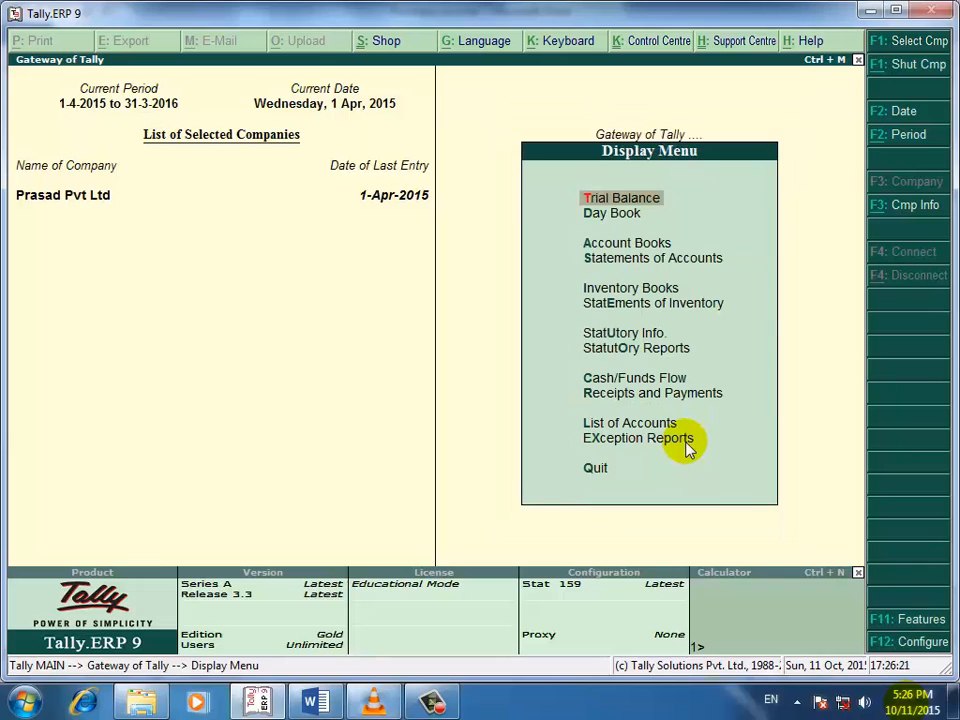
key("Down")
key("Down")
key("Down")
key("Return")
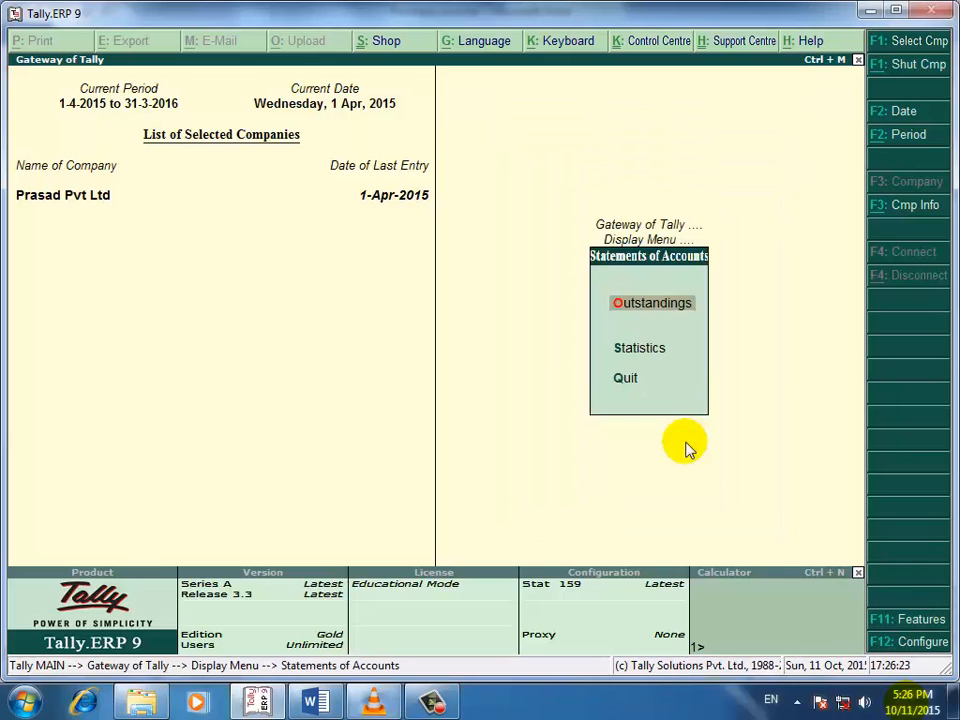
Open the Statistics statement and drill down into the Purchase voucher type to view its monthly register.
key("Down")
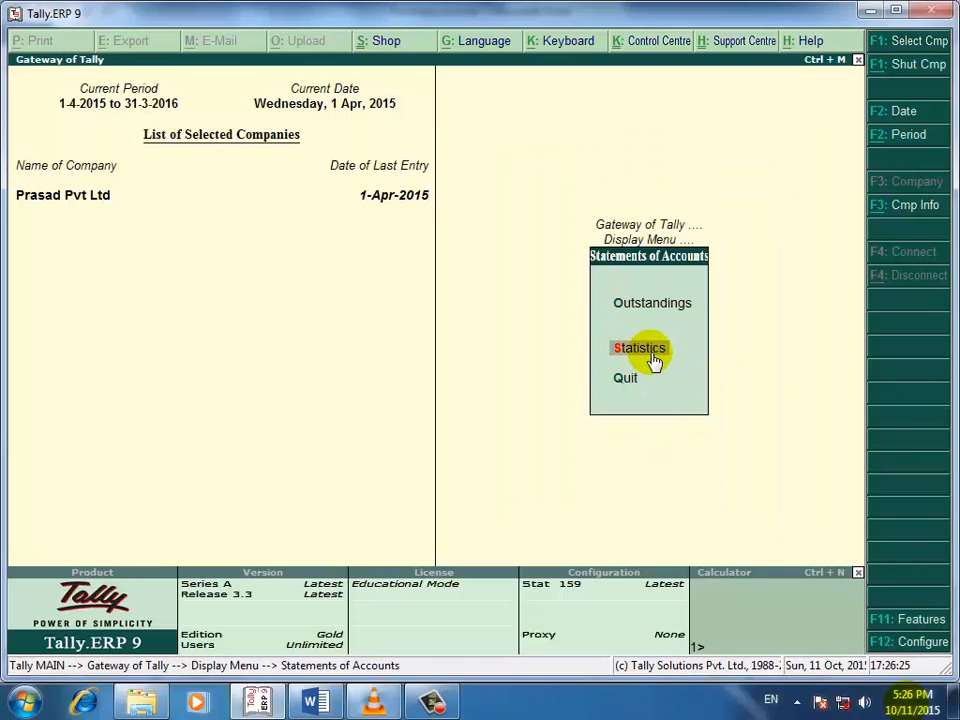
left_click(652, 361)
key("Down")
key("Down")
key("Down")
key("Down")
key("Down")
key("Down")
key("Down")
key("Down")
key("Down")
key("Down")
key("Down")
key("Down")
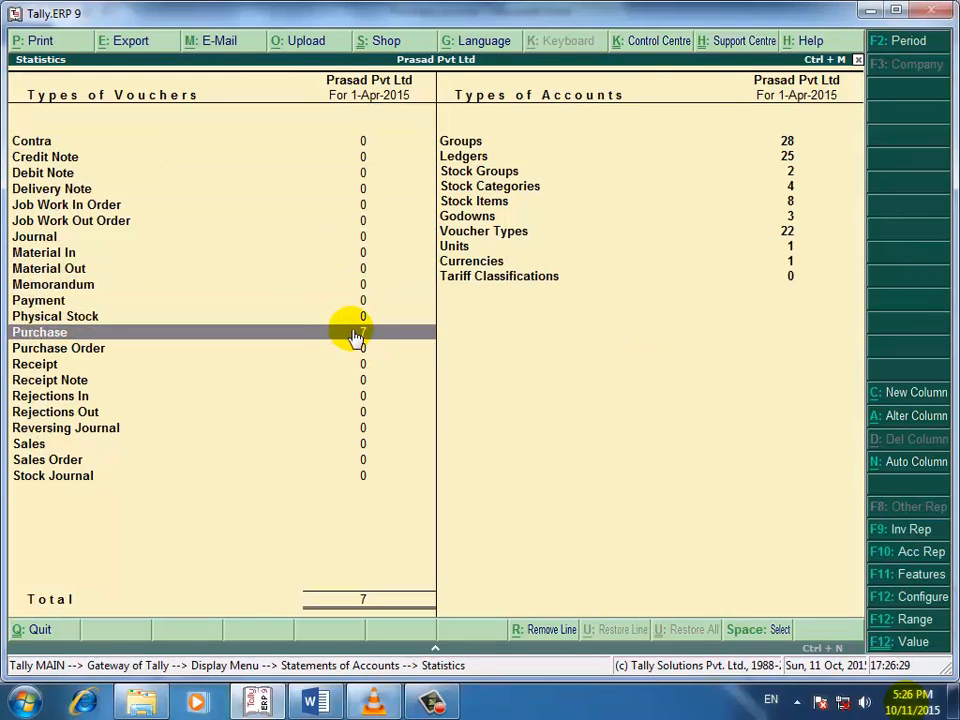
left_click(355, 335)
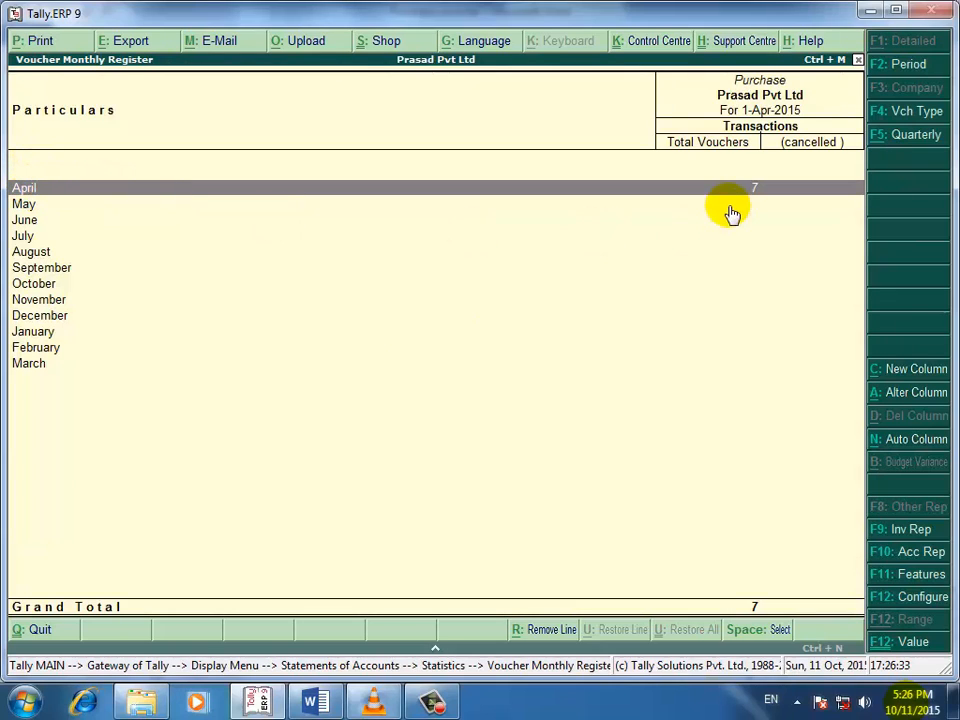
View April's list of purchase vouchers and open Wipro purchase voucher no. 3.
key("Return")
key("Down")
key("Down")
key("Down")
key("Down")
key("Down")
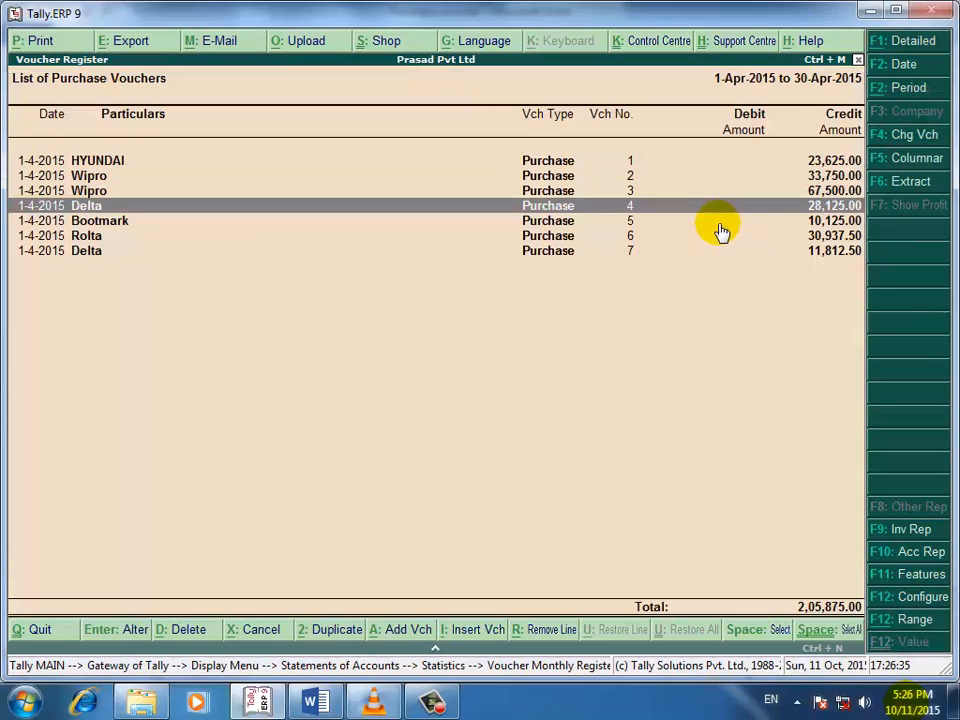
key("Up")
key("Up")
key("Up")
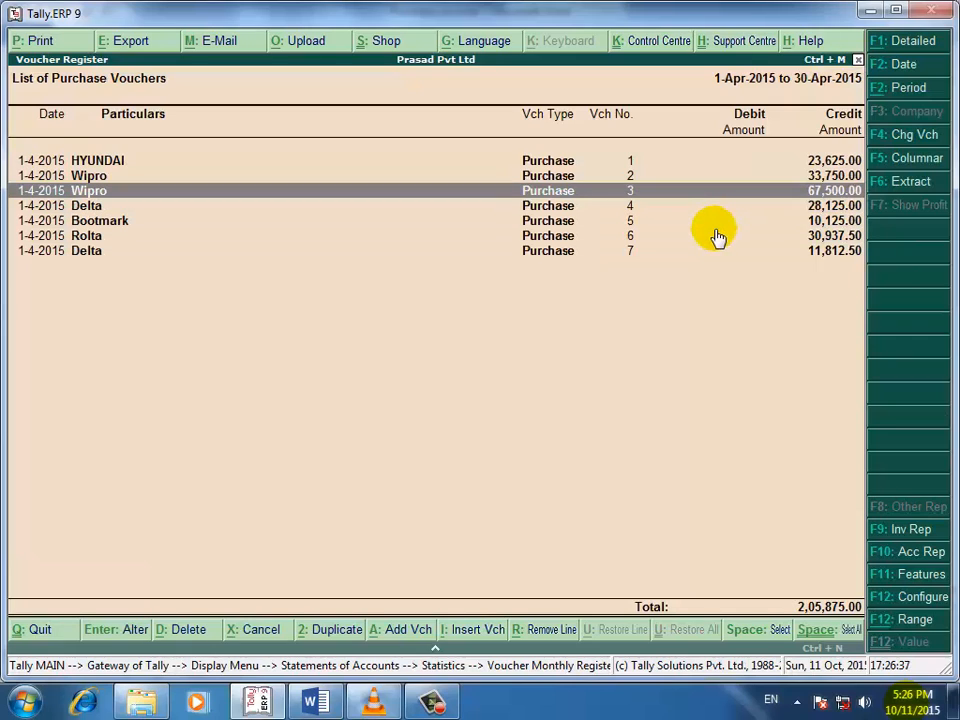
key("Return")
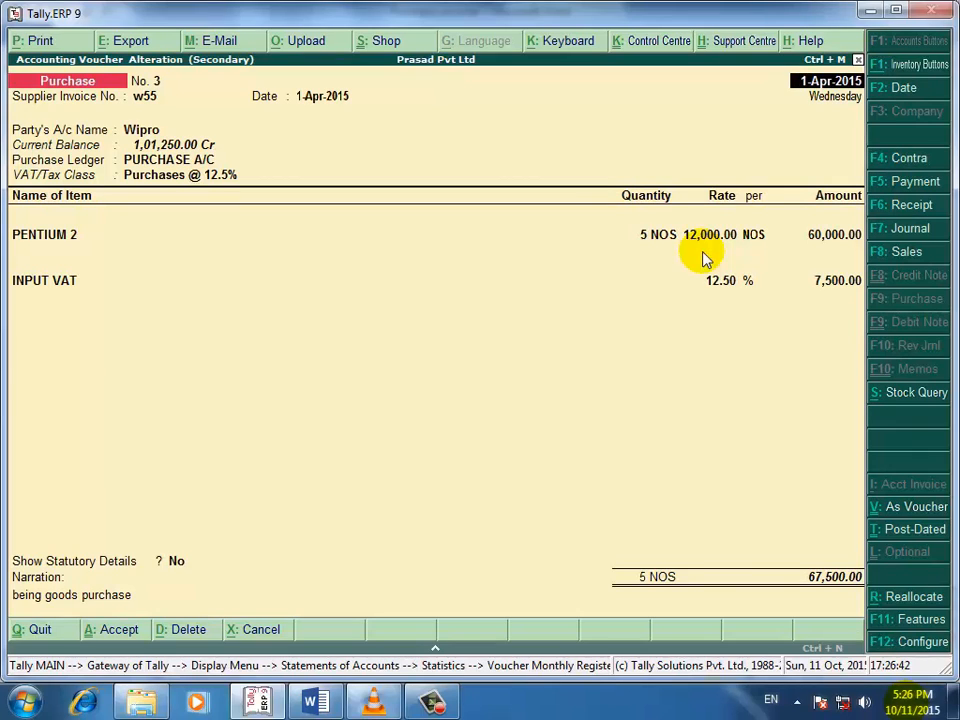
Call up the deletion of Wipro purchase voucher no. 3, decline it and quit the voucher alteration.
key("alt+d")
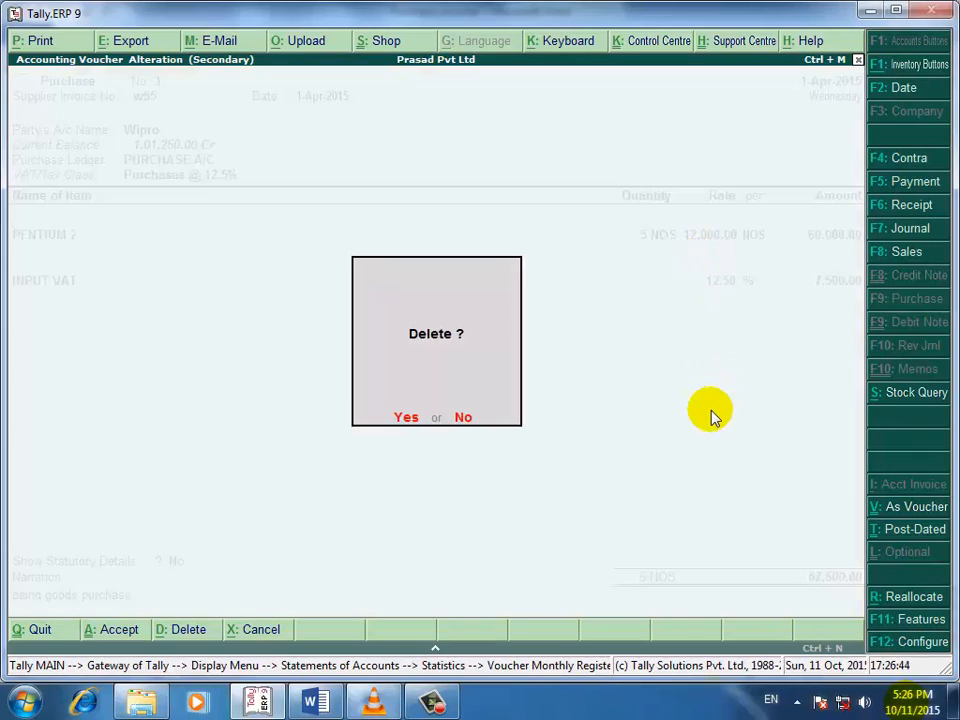
key("Escape")
key("Escape")
key("Return")
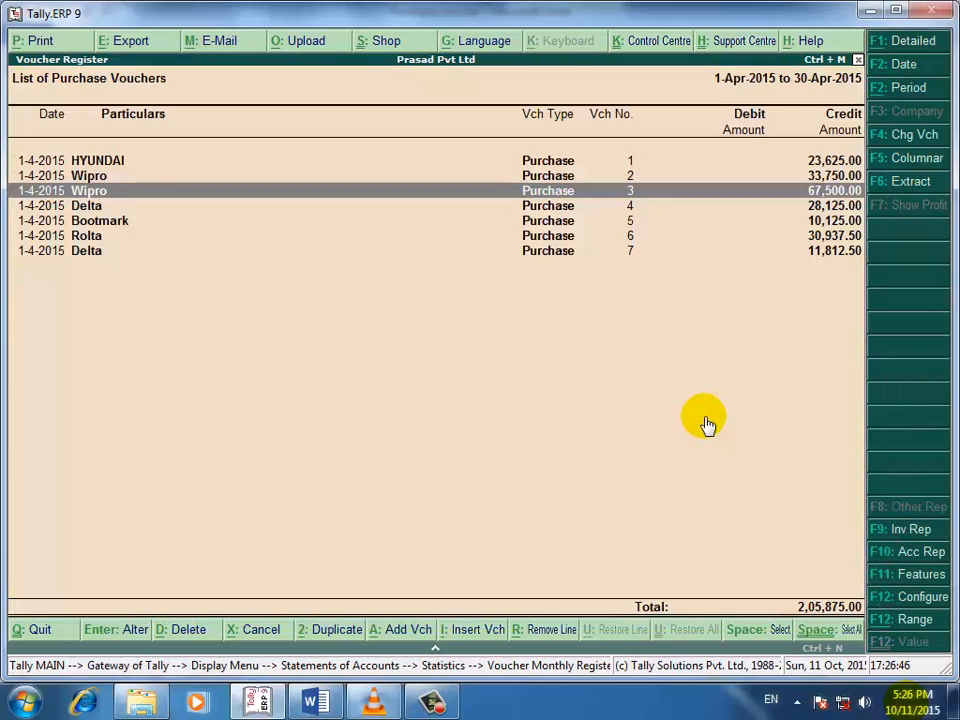
Close the purchase registers and Statements of Accounts and return to the Gateway of Tally.
key("Escape")
key("Escape")
key("Escape")
key("Escape")
key("Escape")
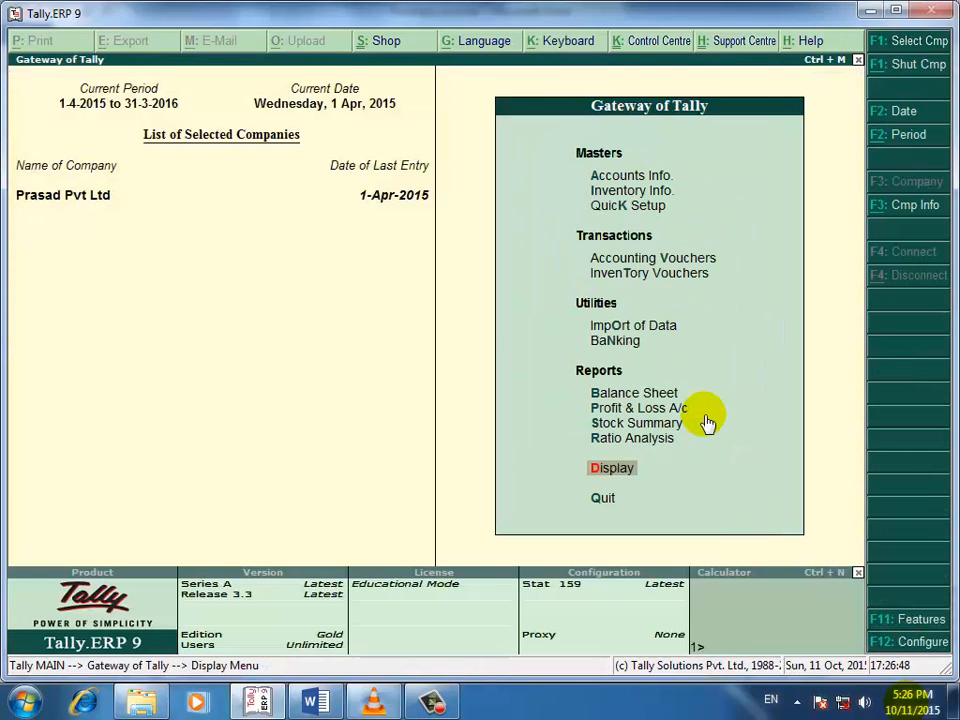
Open the Stock Summary, expand it to the detailed view to examine each item's closing balance, and close it.
key("Down")
key("Down")
key("Down")
key("Down")
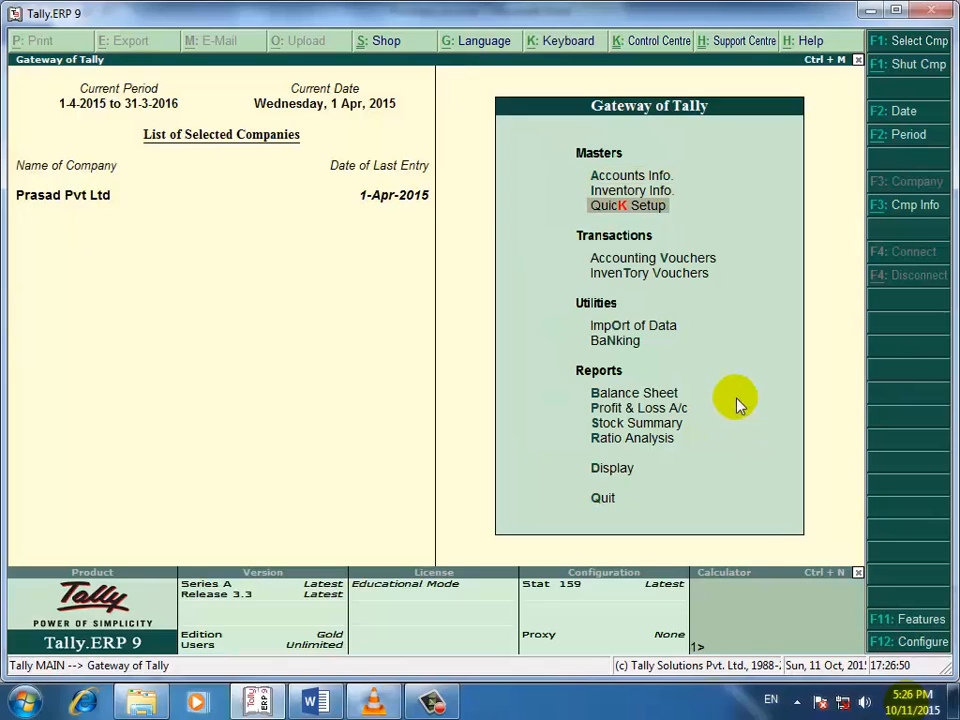
key("Down")
key("Down")
key("Down")
key("Down")
key("Down")
key("Down")
key("Down")
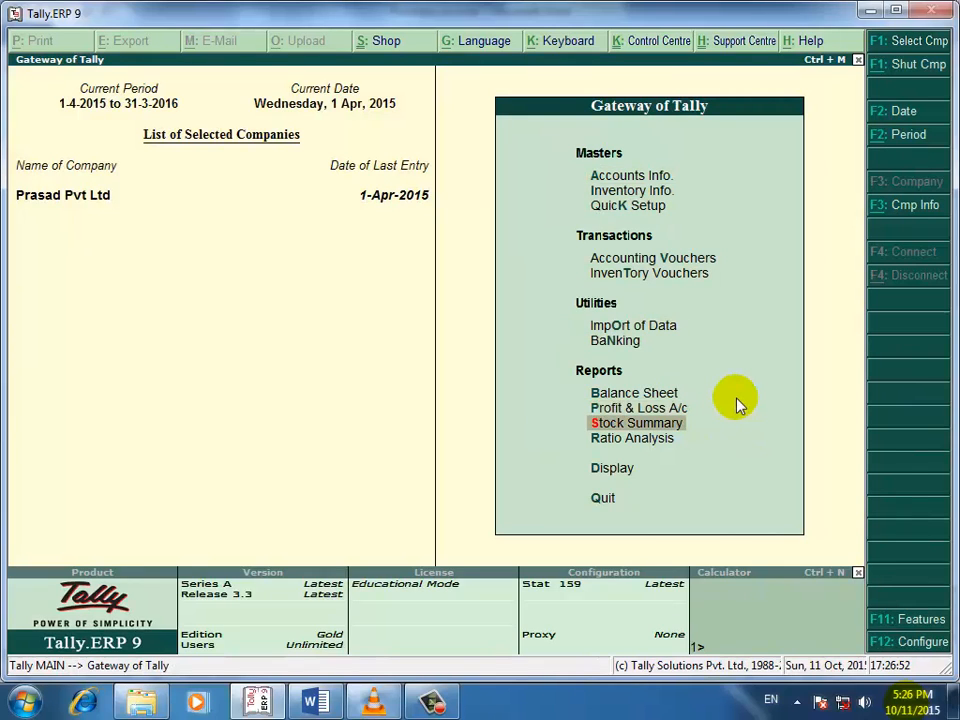
key("Return")
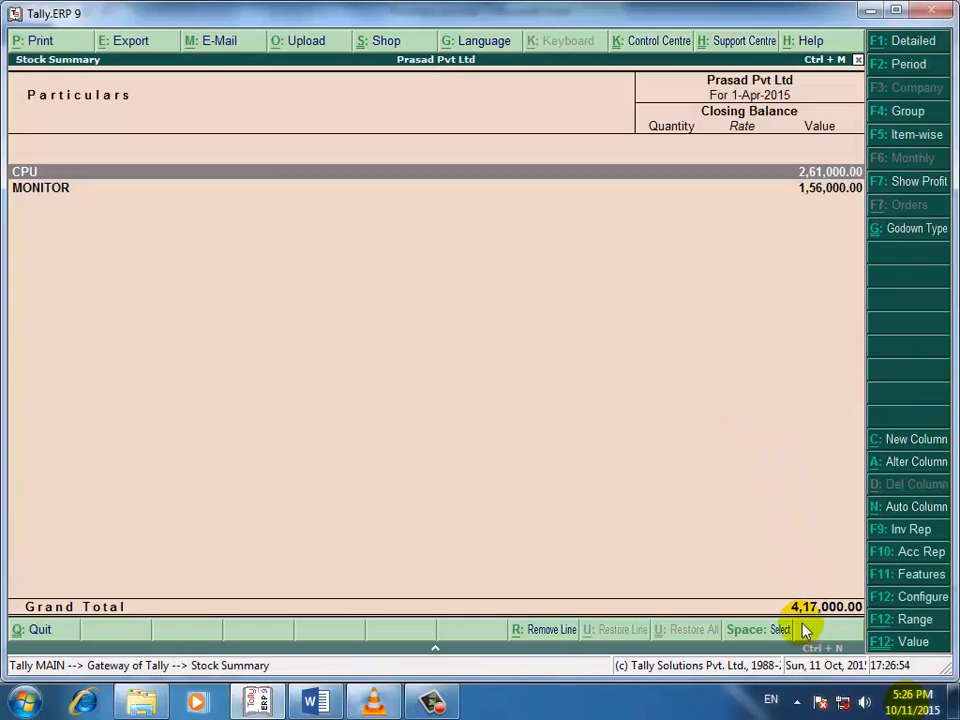
key("alt+F1")
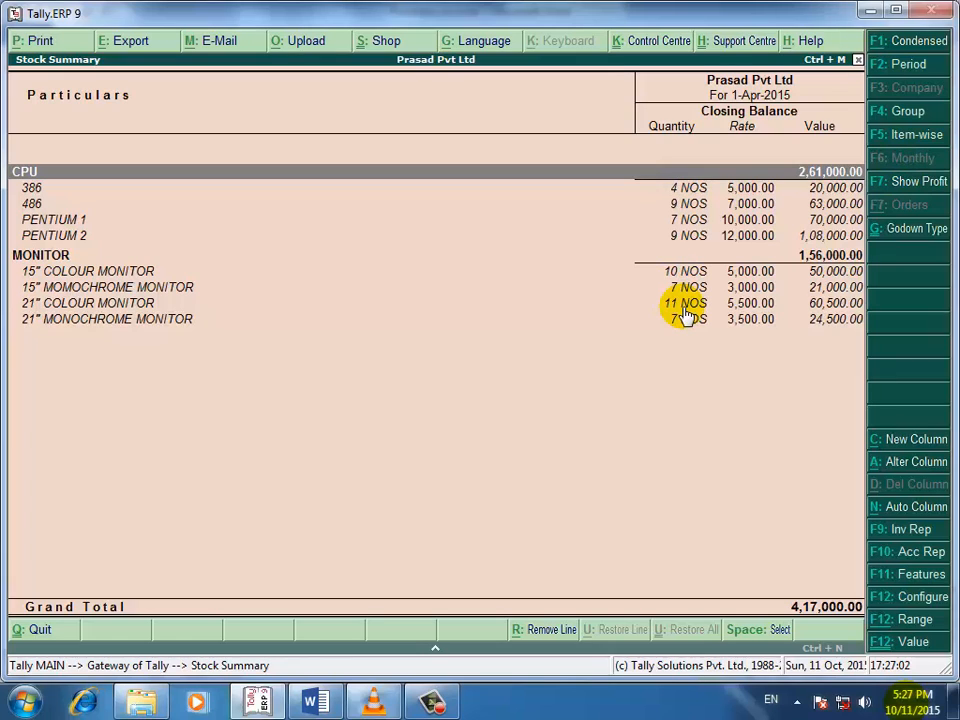
key("Escape")
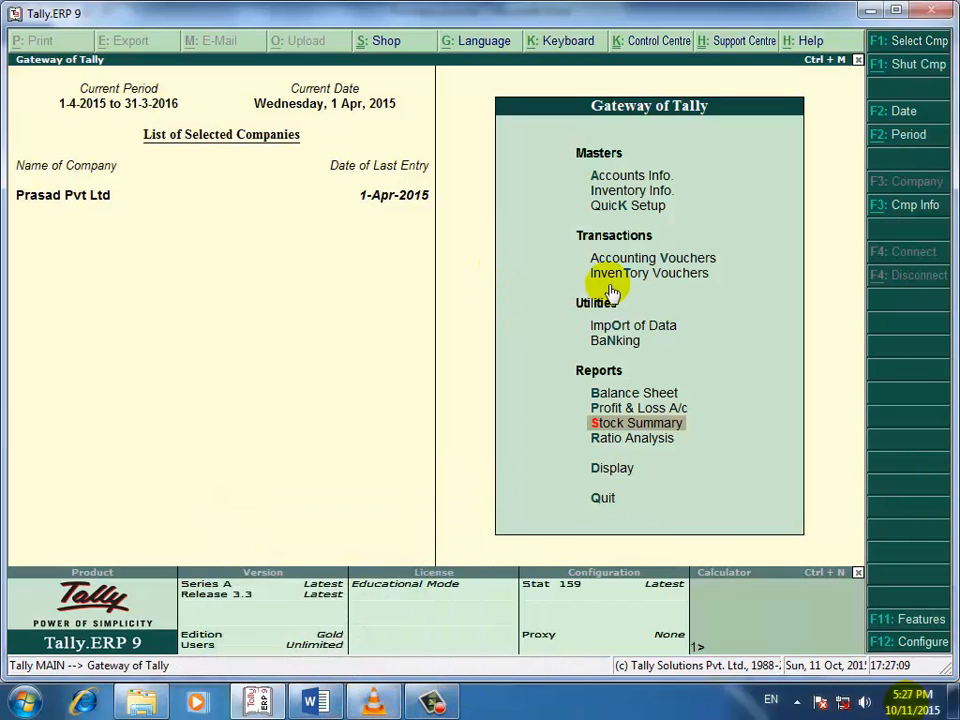
Open Accounting Vouchers from the Gateway of Tally and switch to a new Purchase voucher.
key("Up")
key("Up")
key("Up")
key("Up")
key("Up")
key("Up")
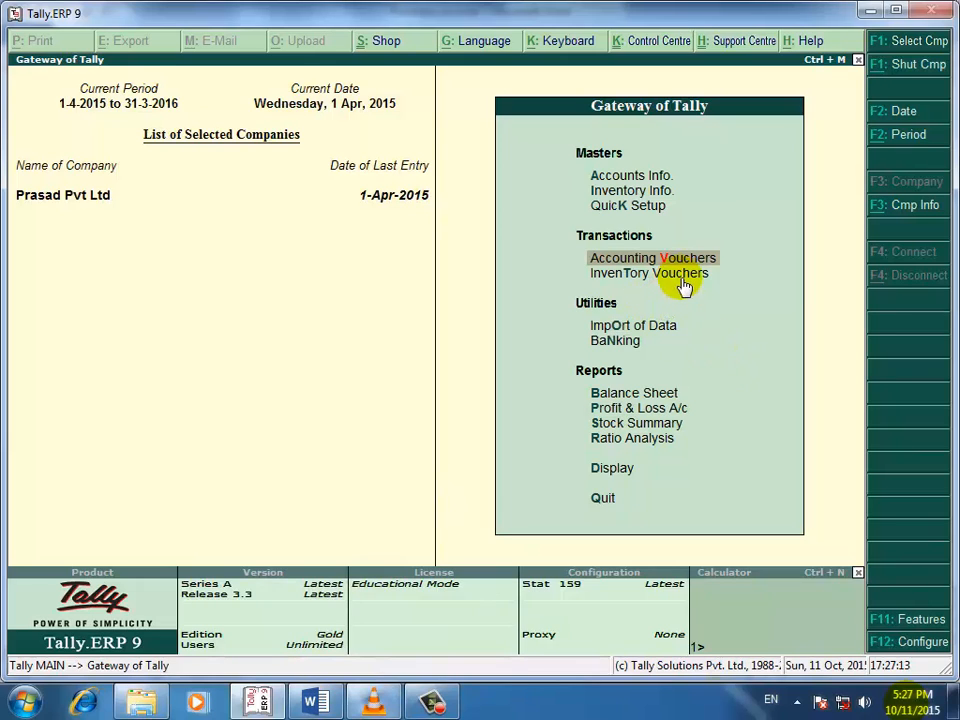
key("Return")
key("F5")
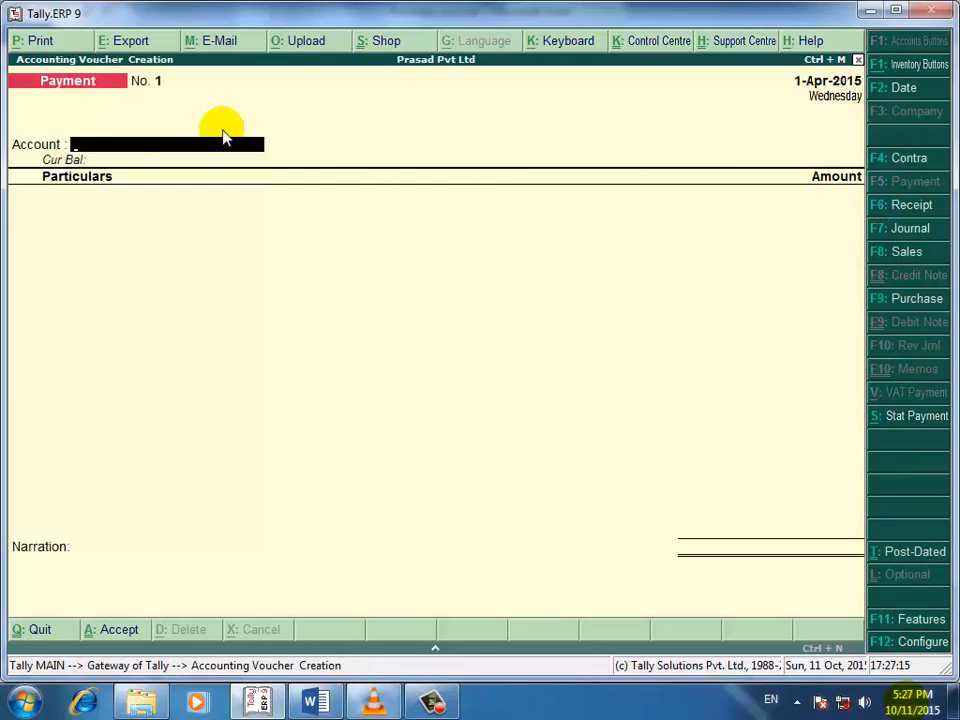
left_click(900, 306)
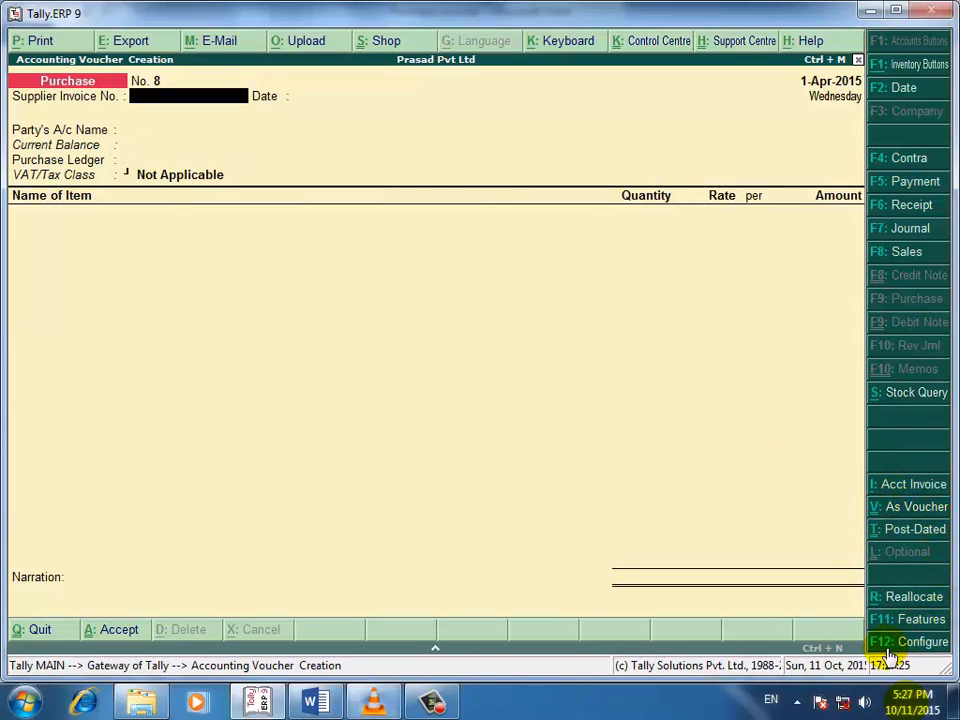
Review the Purchase Invoice Configuration down to Use Common Ledger A/c for Item Allocation, and quit to the Gateway of Tally.
left_click(922, 645)
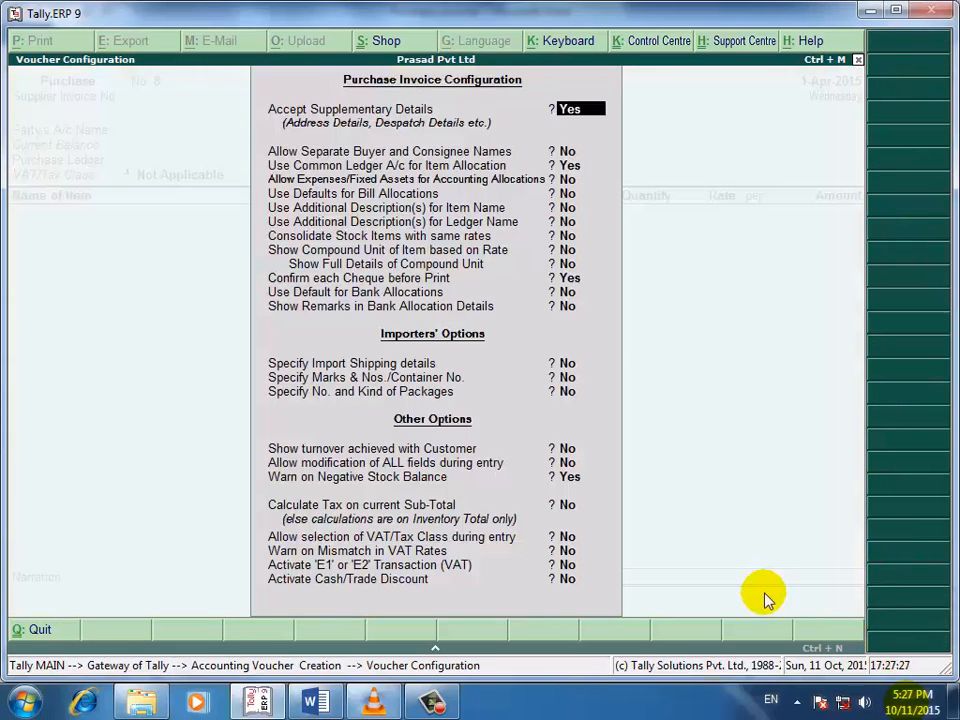
key("Return")
key("Return")
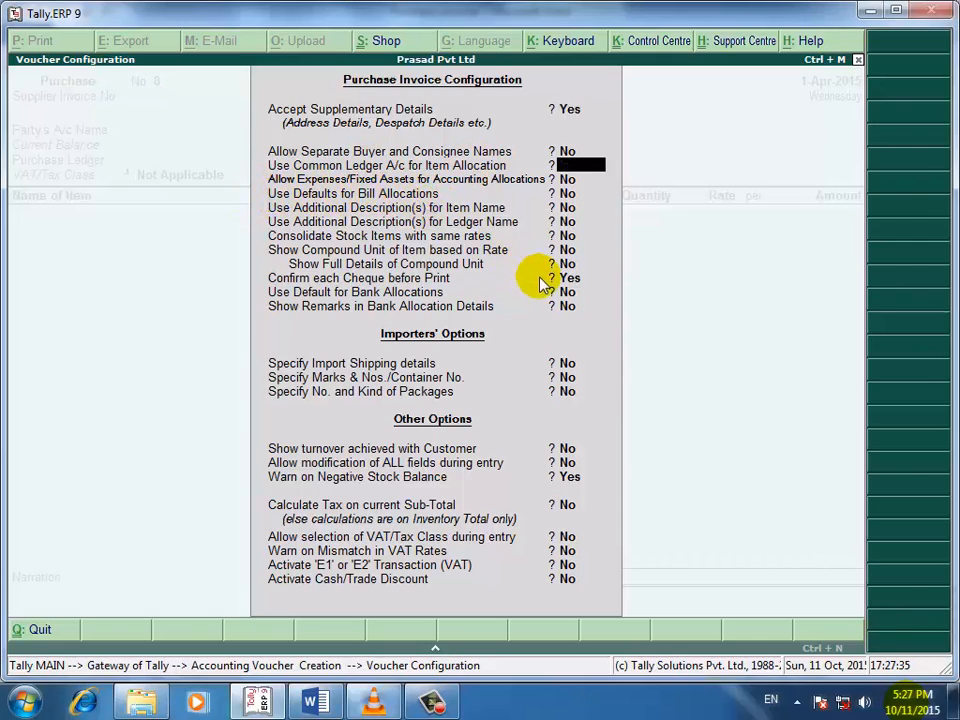
key("Escape")
key("Escape")
key("Return")
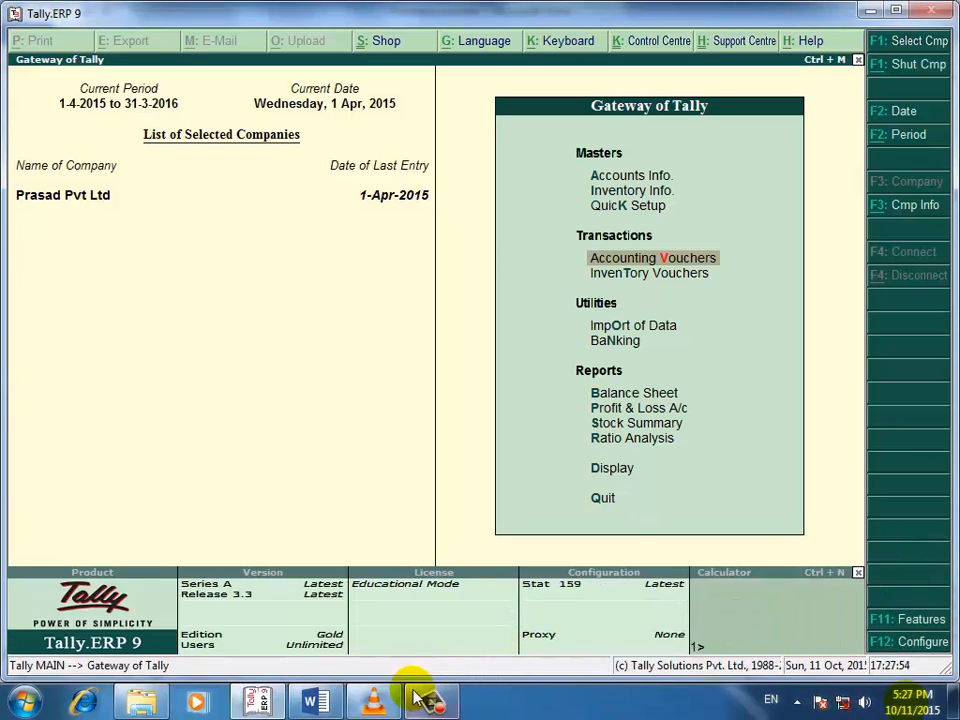
mouse_move(463, 705)
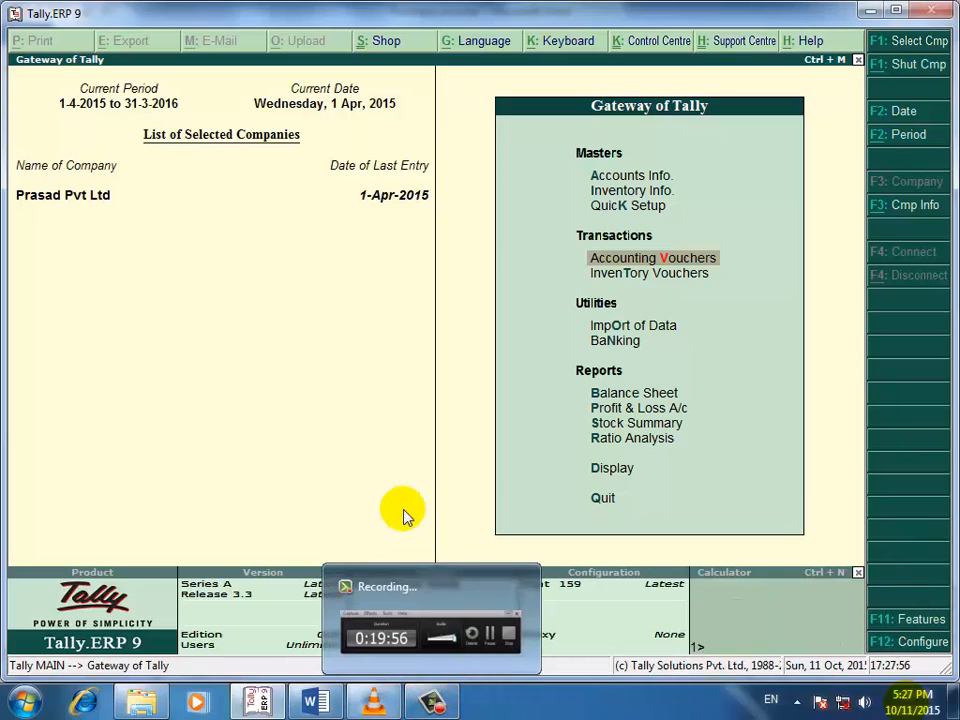